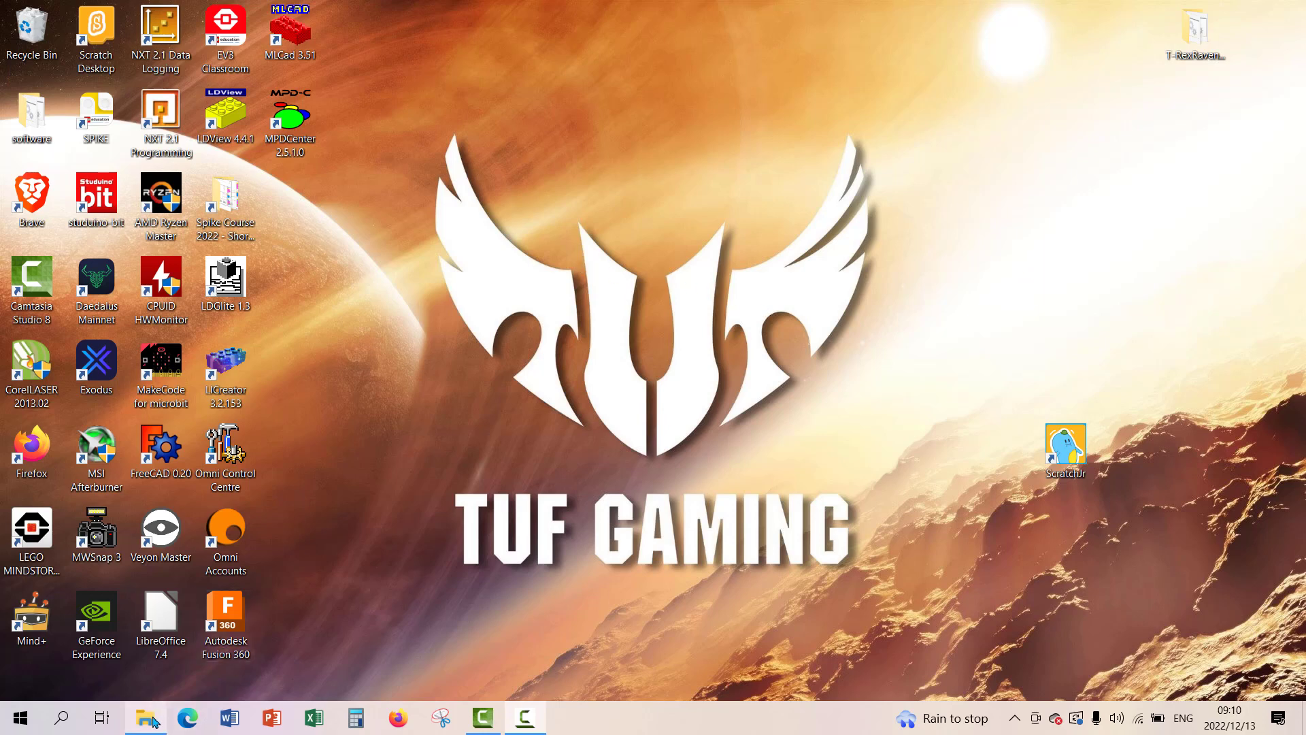
- Create a folder named Learner1 in Documents, open it to check it, and minimise the file window
{"action": "mouse_move", "coordinate": [155, 721]}
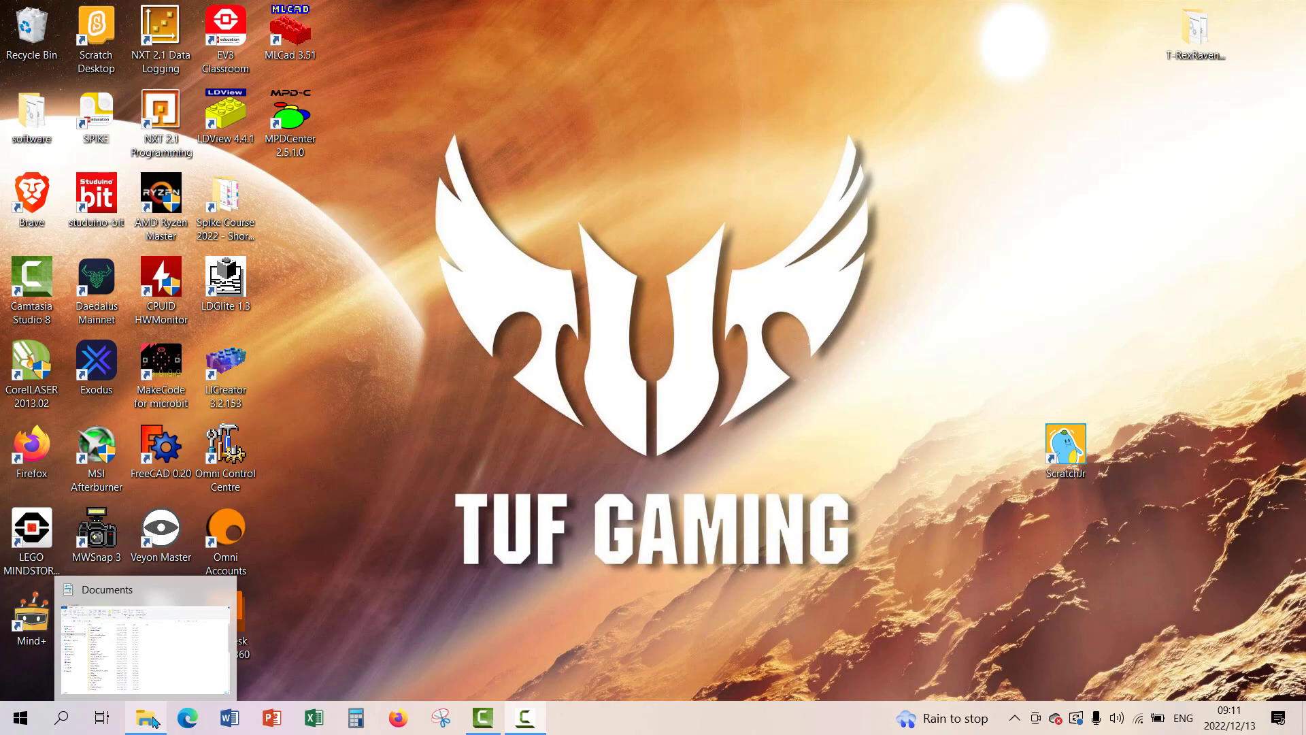
{"action": "left_click", "coordinate": [154, 721]}
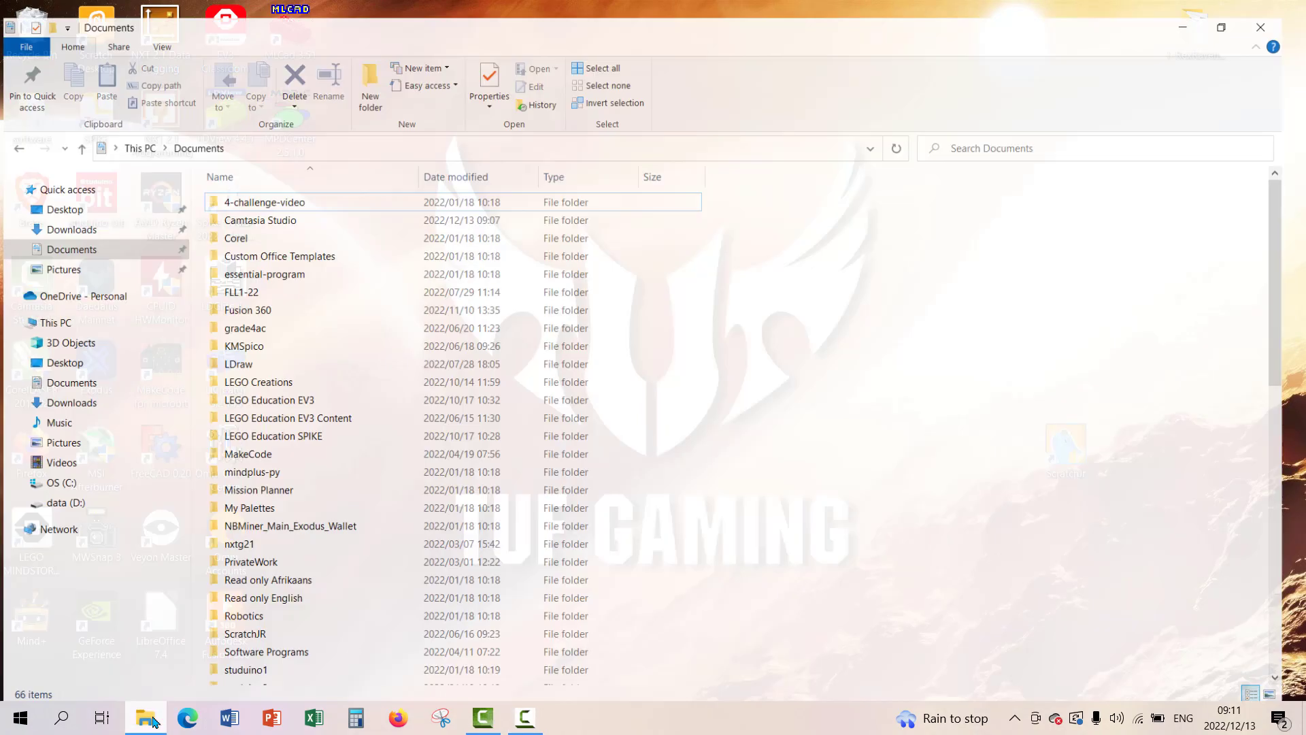
{"action": "mouse_move", "coordinate": [147, 721]}
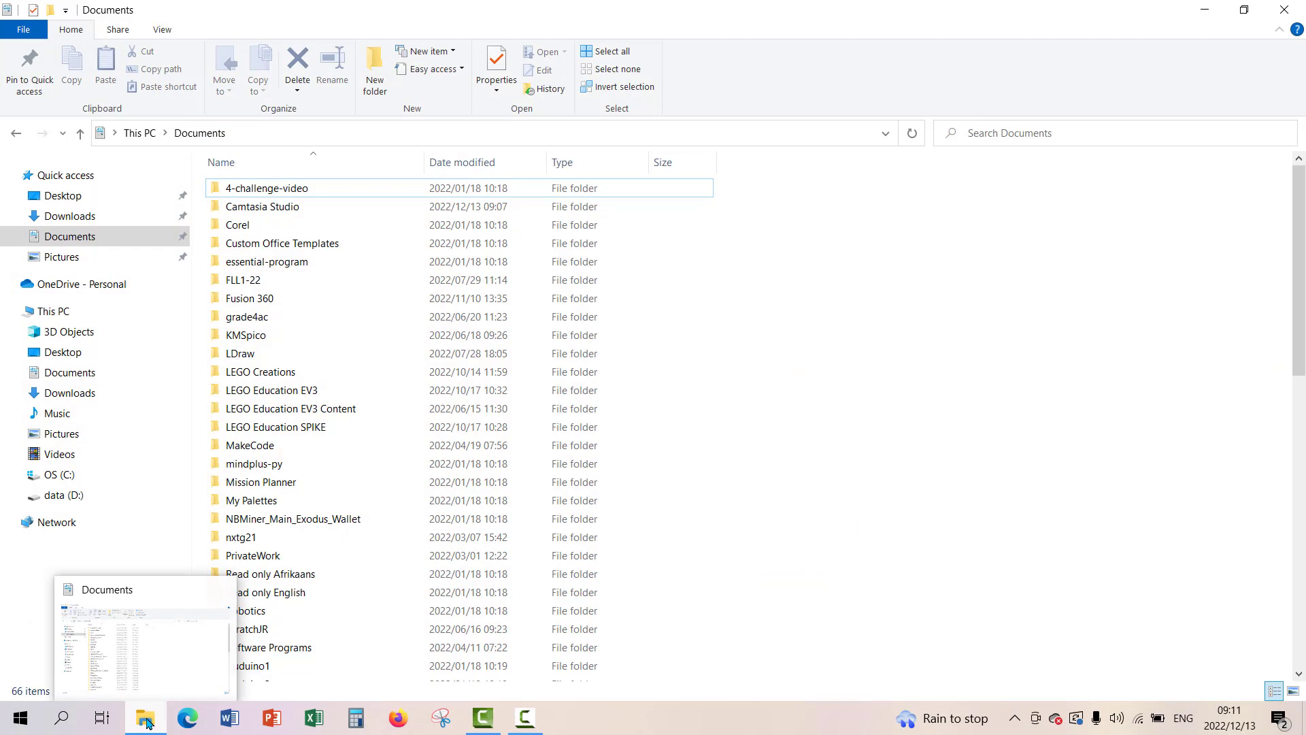
{"action": "left_click", "coordinate": [80, 238]}
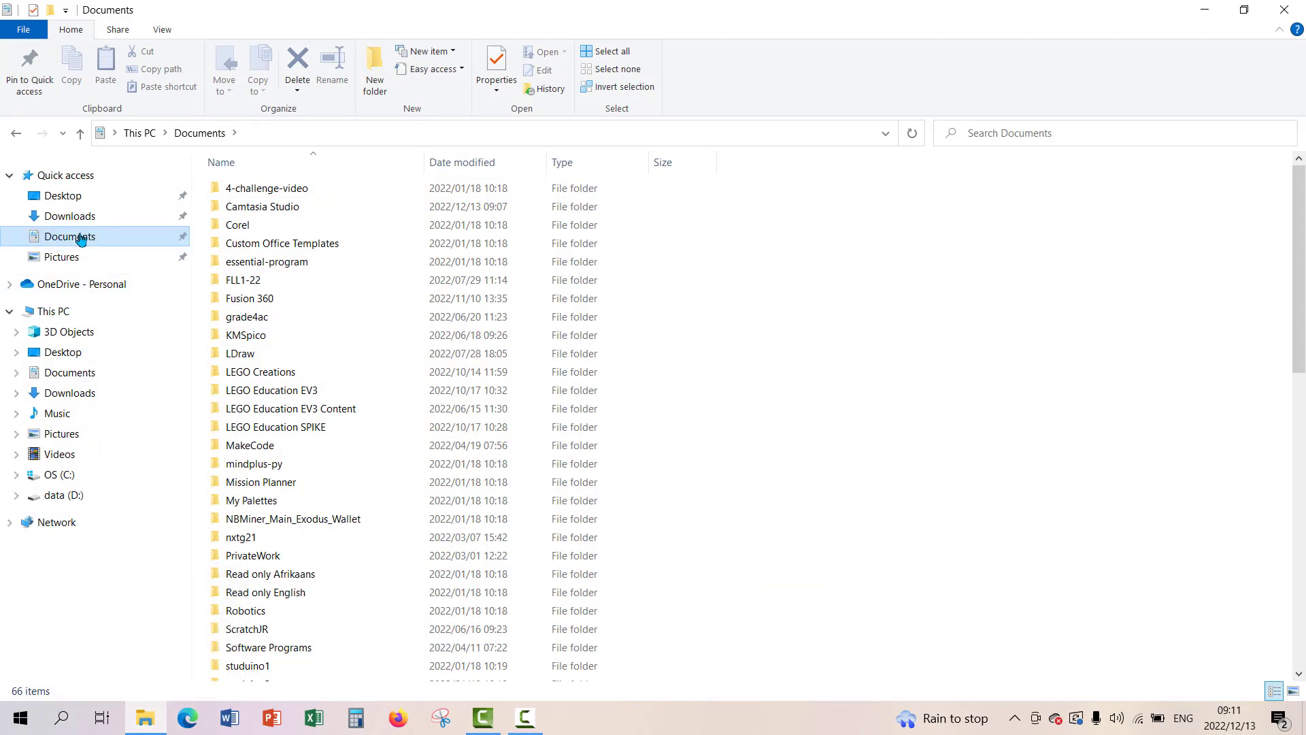
{"action": "left_click", "coordinate": [366, 63]}
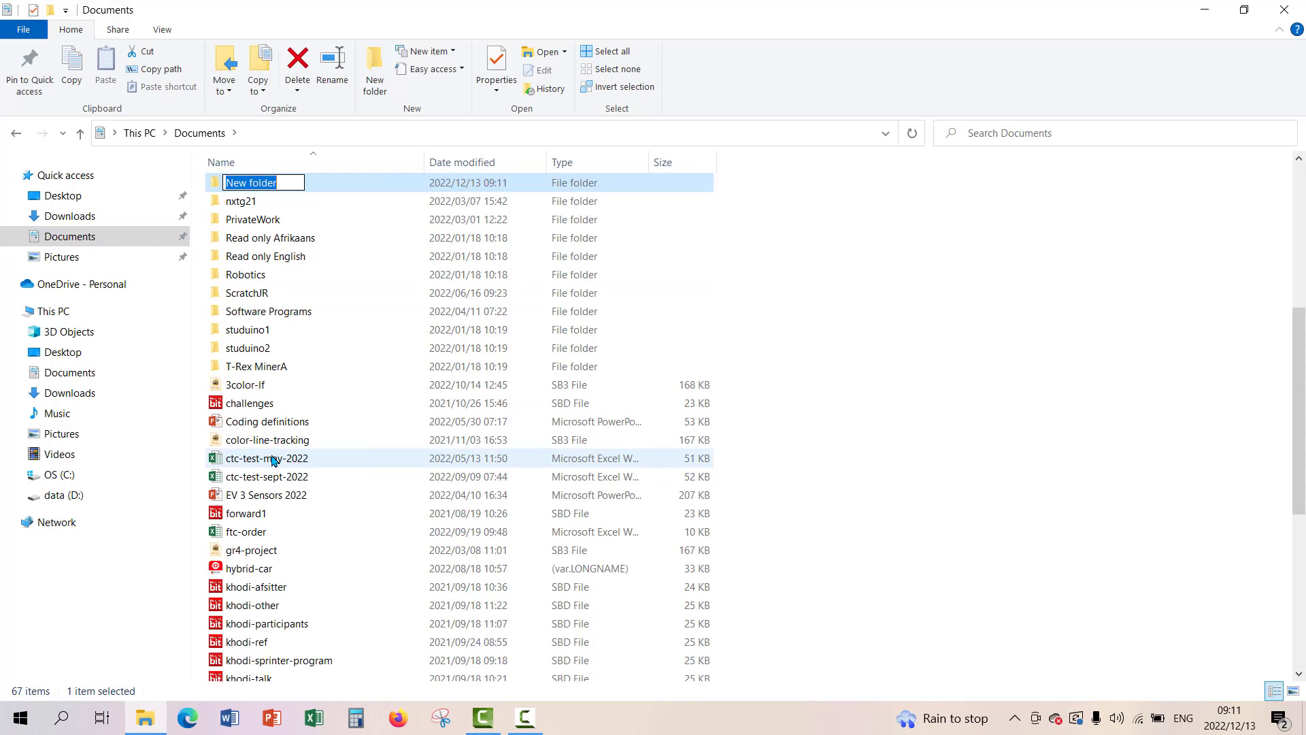
{"action": "type", "text": "Learner1"}
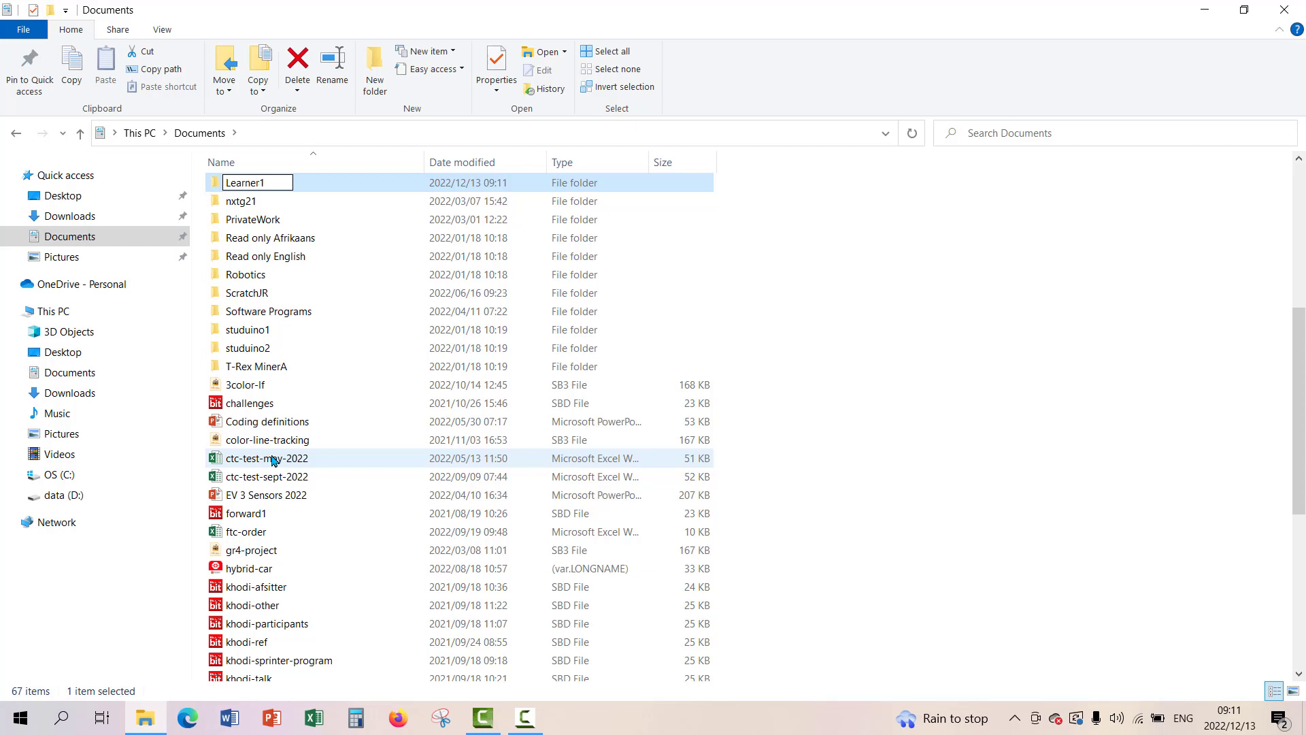
{"action": "key", "text": "Return"}
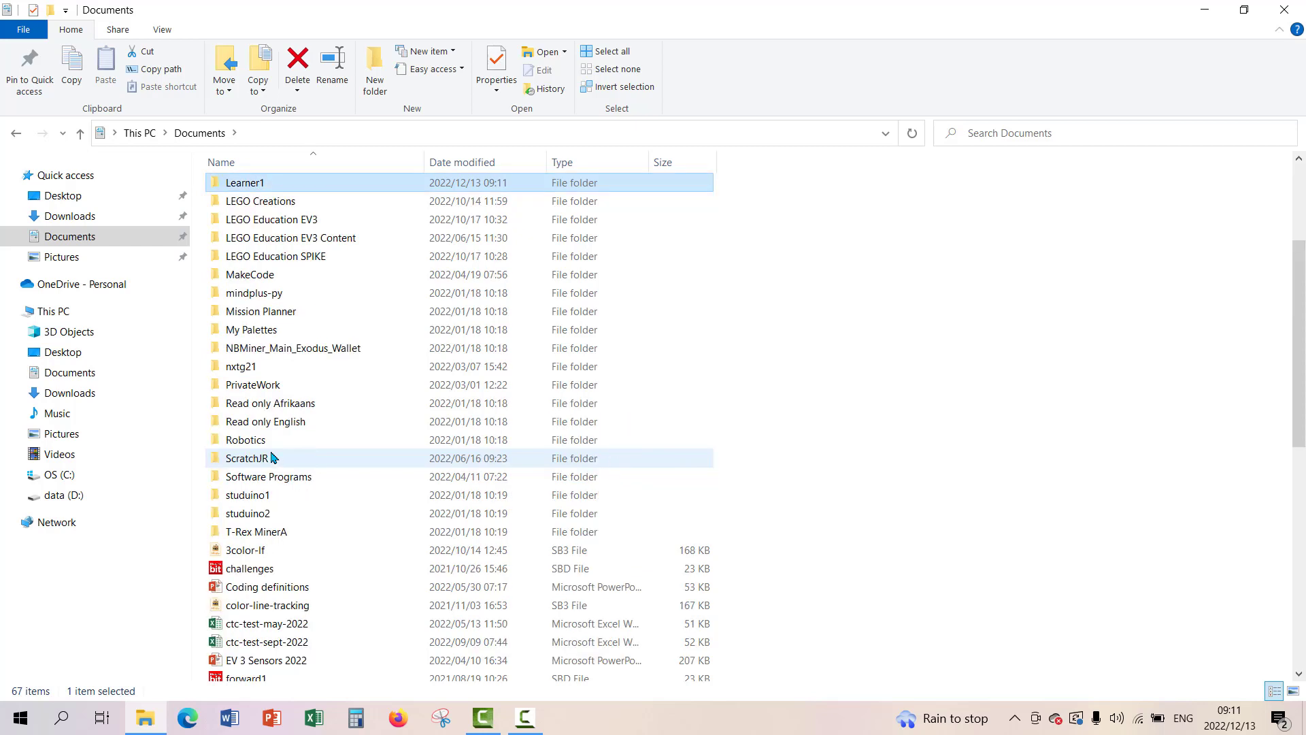
{"action": "double_click", "coordinate": [246, 183]}
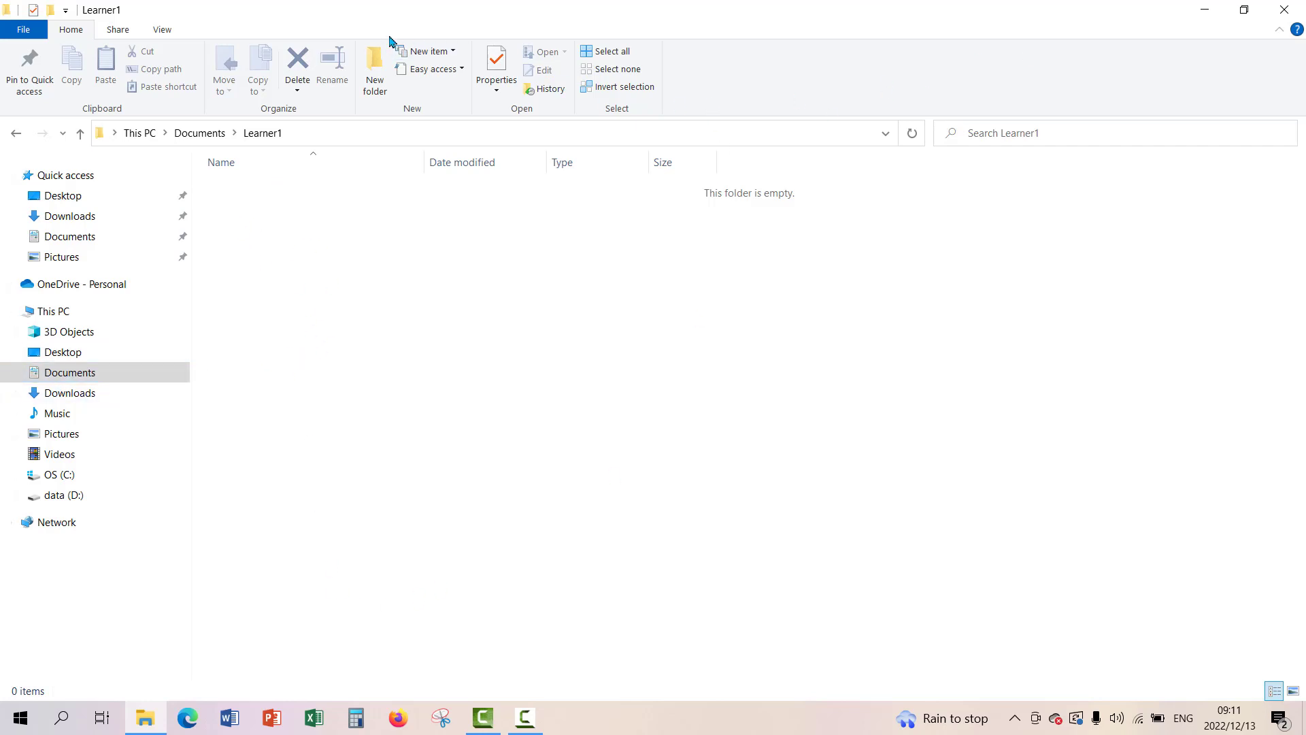
{"action": "left_click", "coordinate": [1202, 8]}
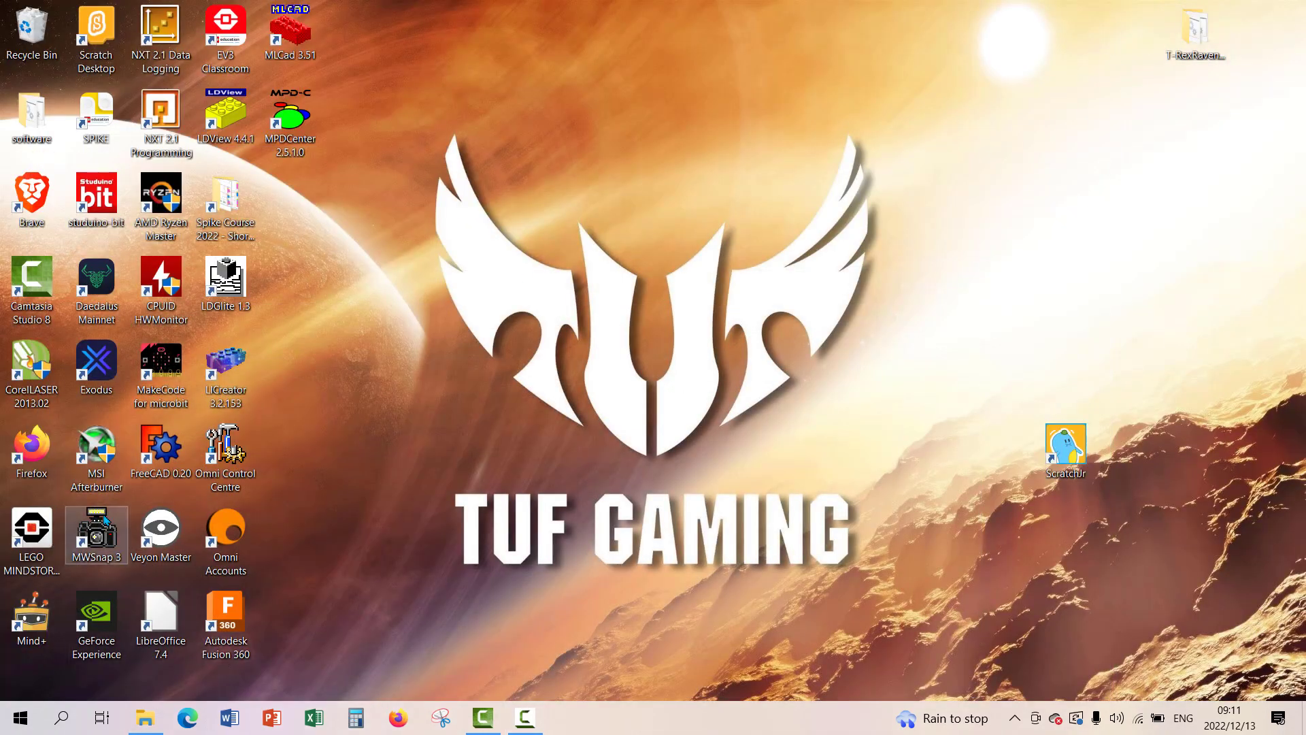
- Launch FreeCAD and create a new document with a body
{"action": "left_click", "coordinate": [170, 446]}
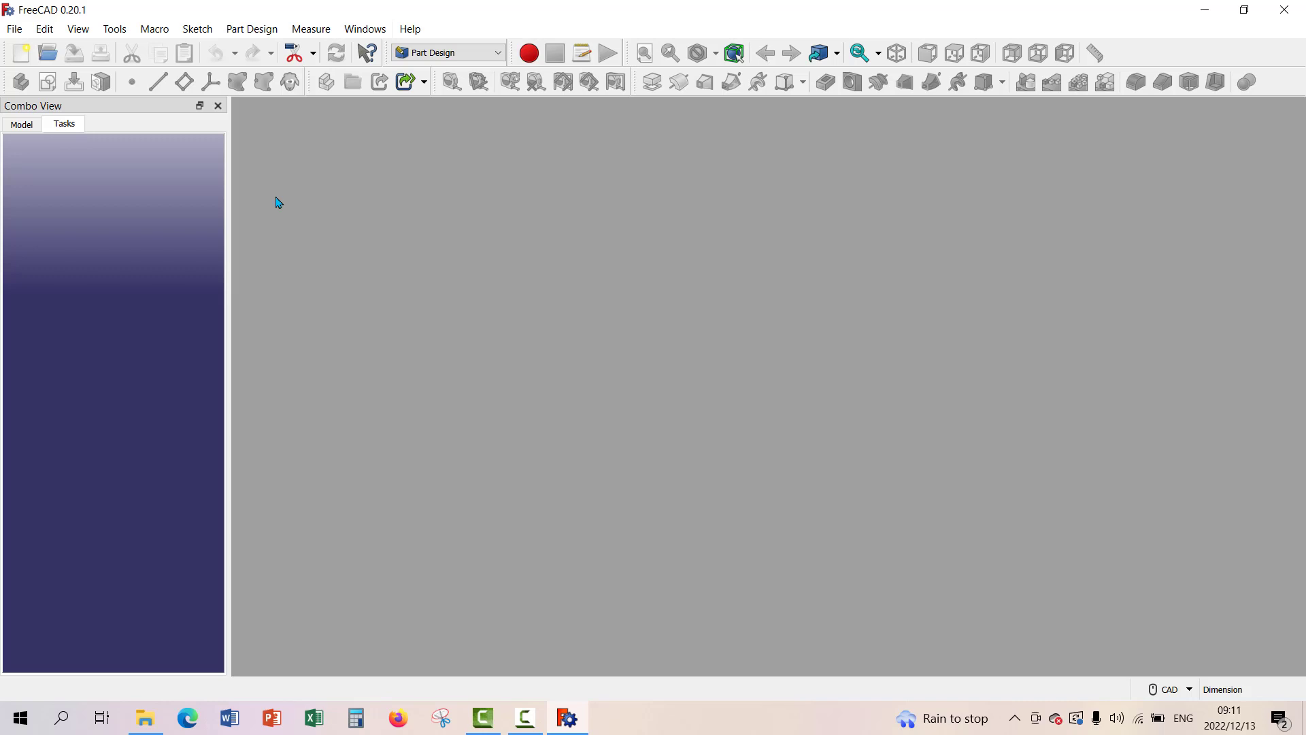
{"action": "key", "text": "ctrl+n"}
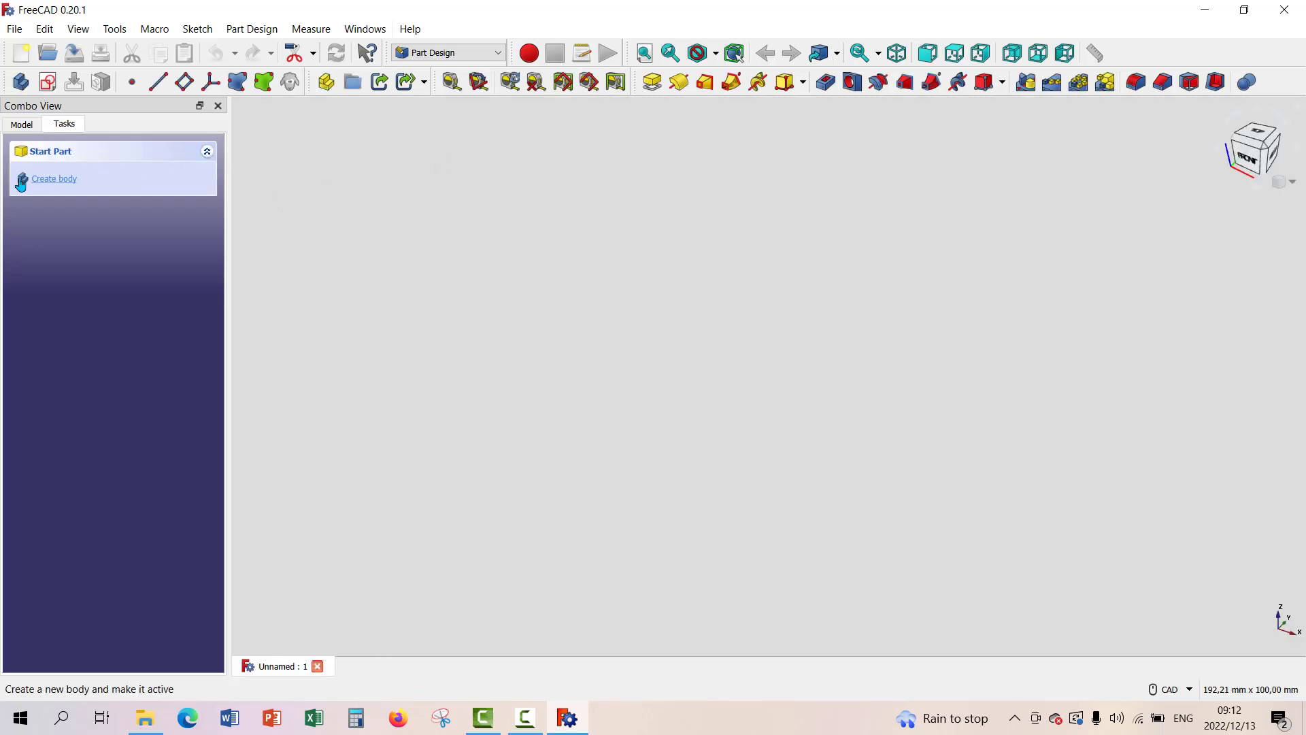
{"action": "left_click", "coordinate": [47, 178]}
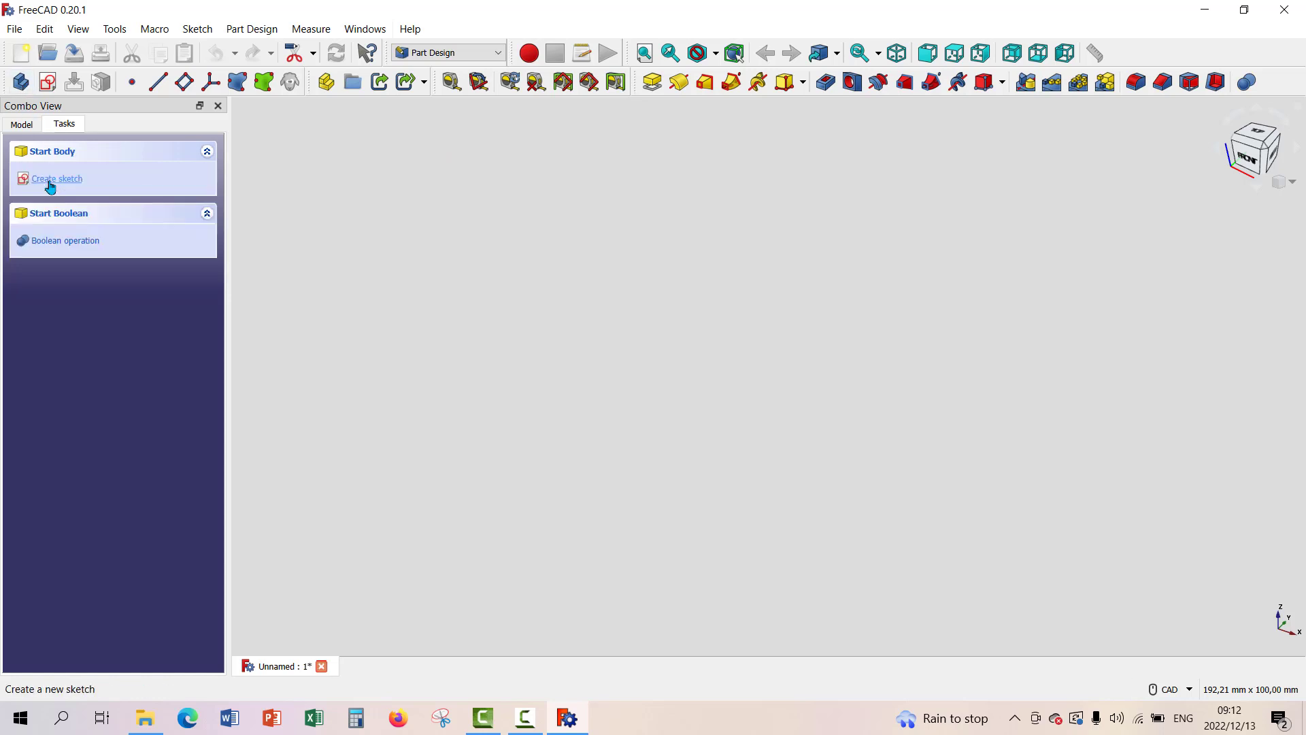
- Start a new sketch in the body on the XY_Plane
{"action": "left_click", "coordinate": [76, 179]}
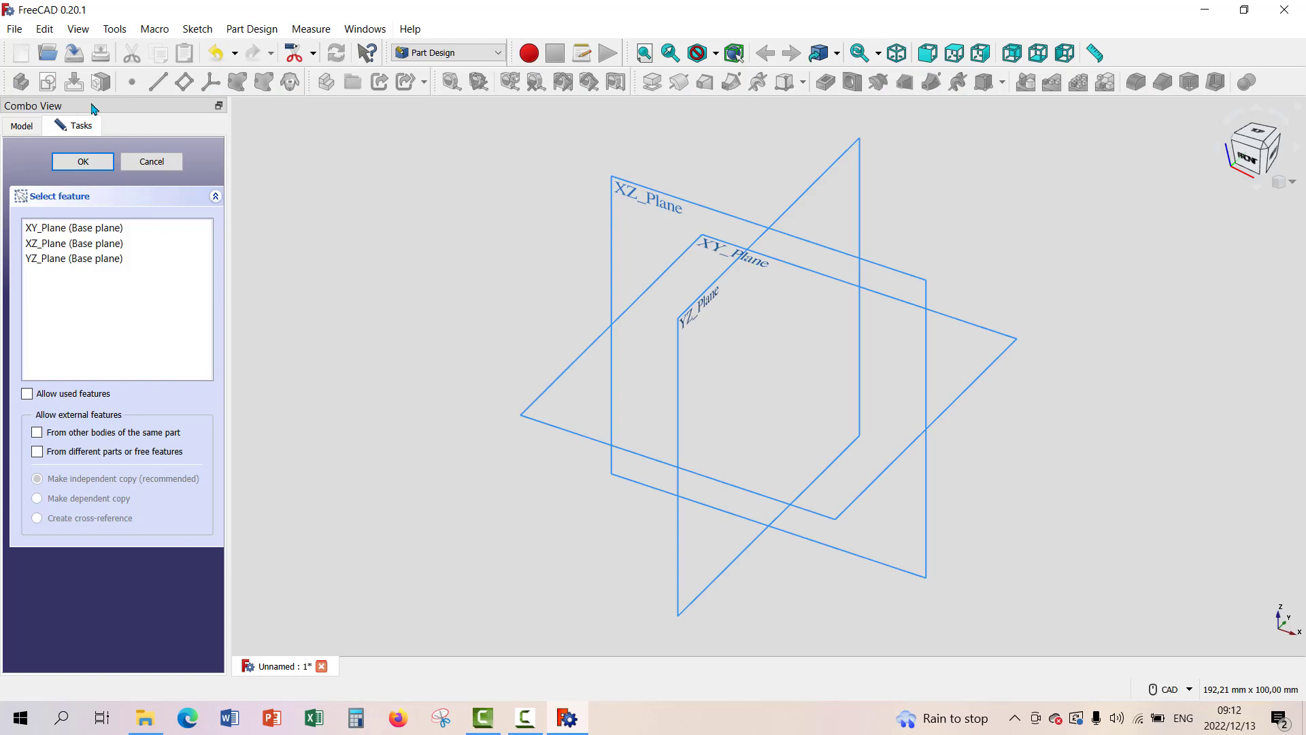
{"action": "left_click", "coordinate": [62, 230]}
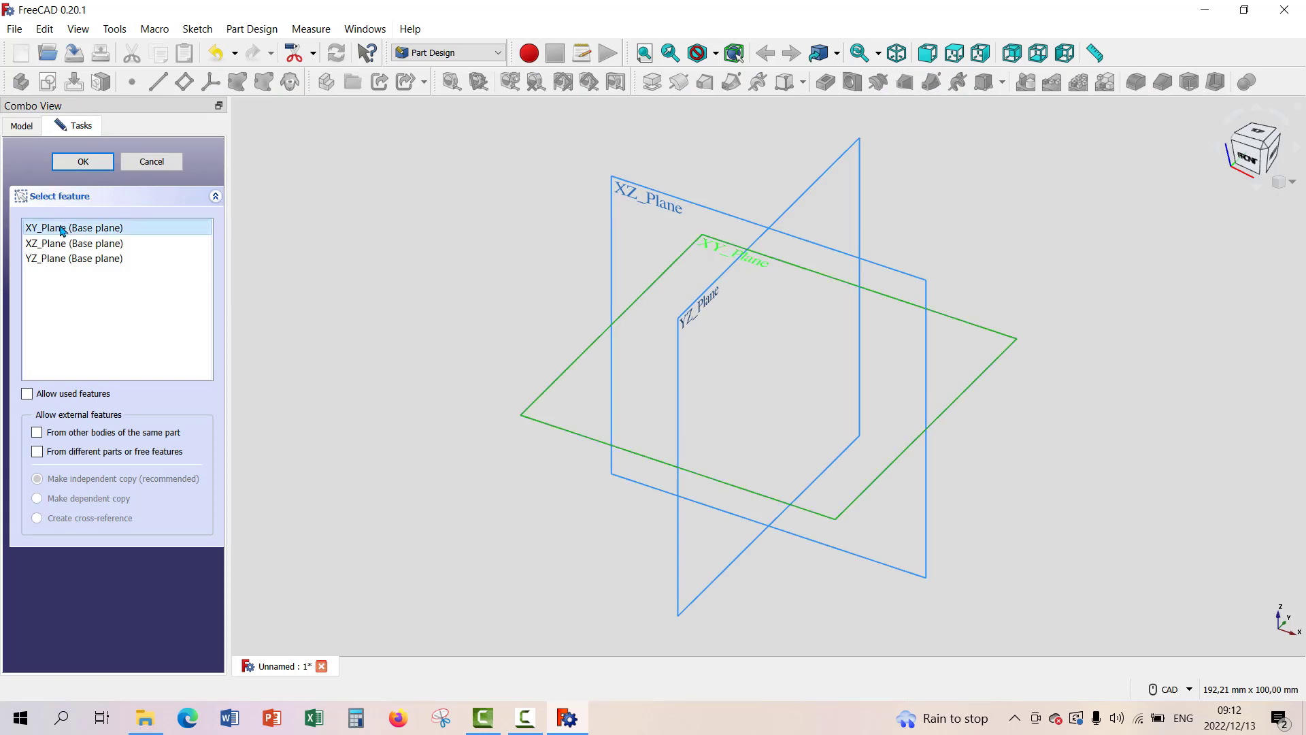
{"action": "left_click", "coordinate": [82, 162]}
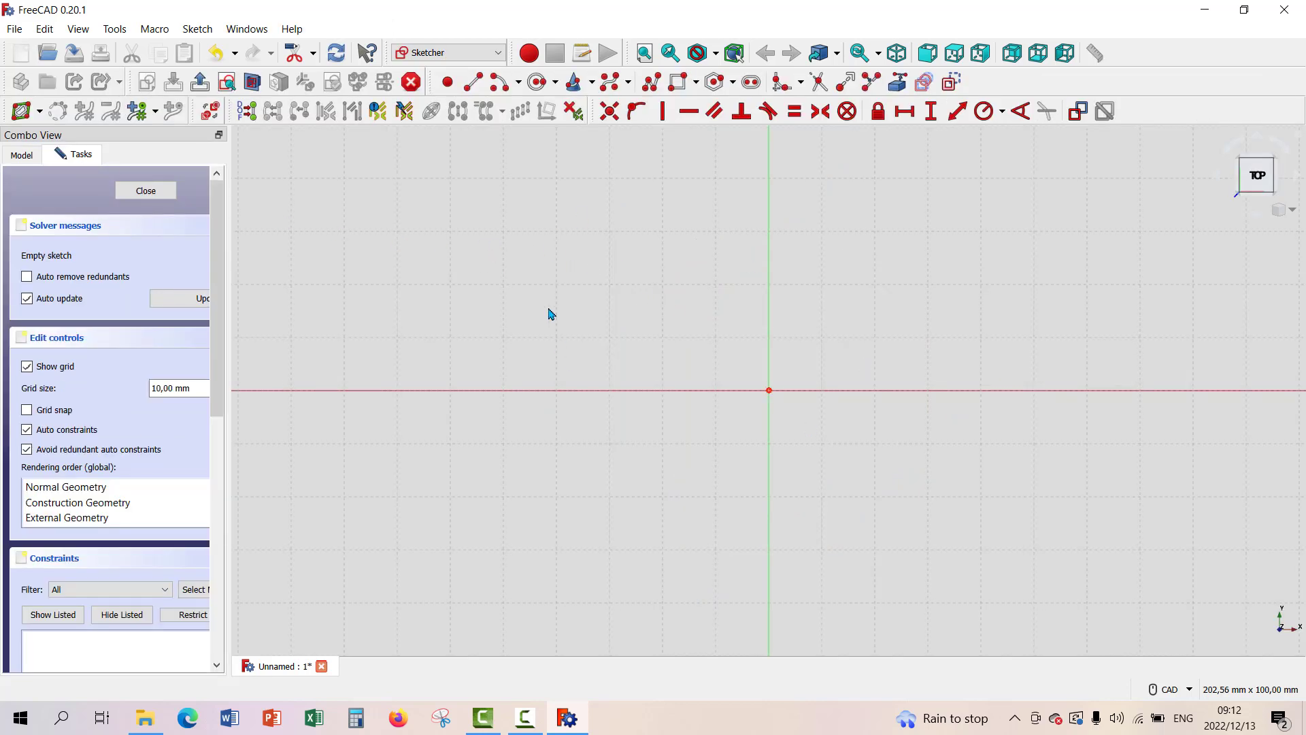
- Save the document as learner1-lines-gr7 in the Learner1 folder under Documents
{"action": "left_click", "coordinate": [14, 29]}
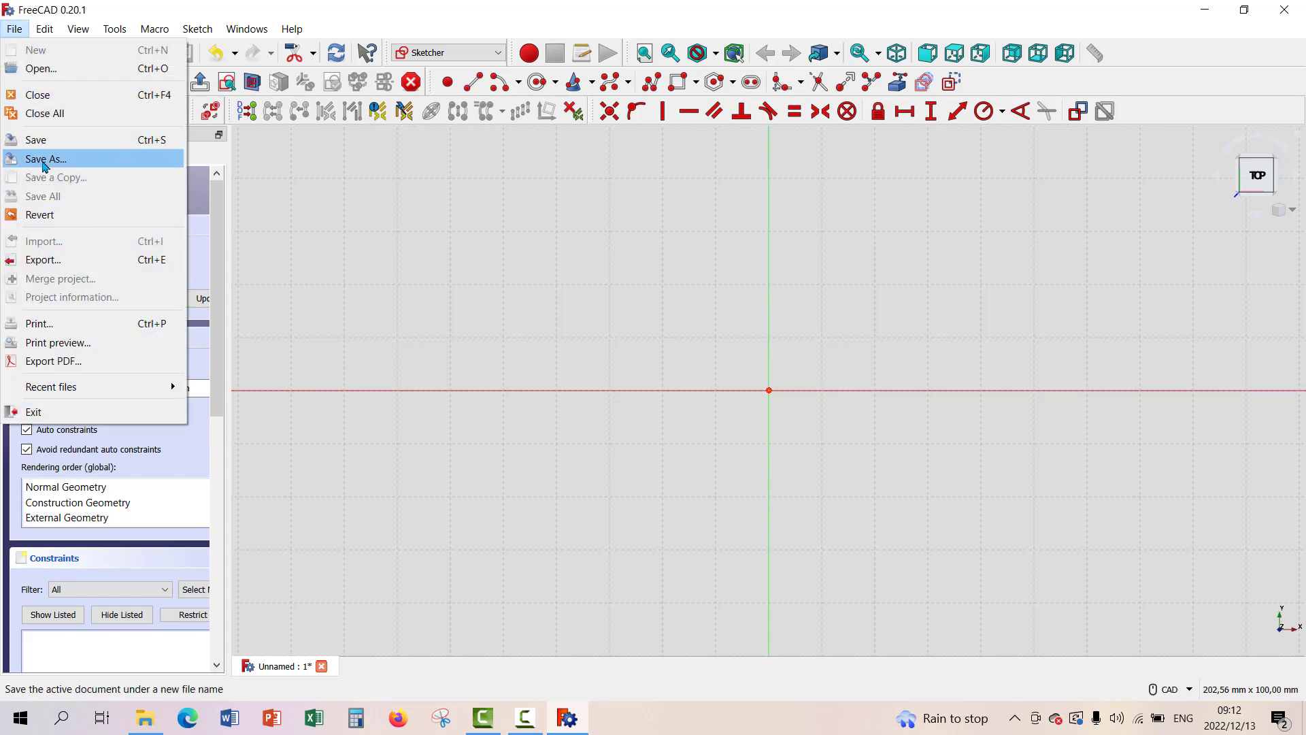
{"action": "left_click", "coordinate": [40, 160]}
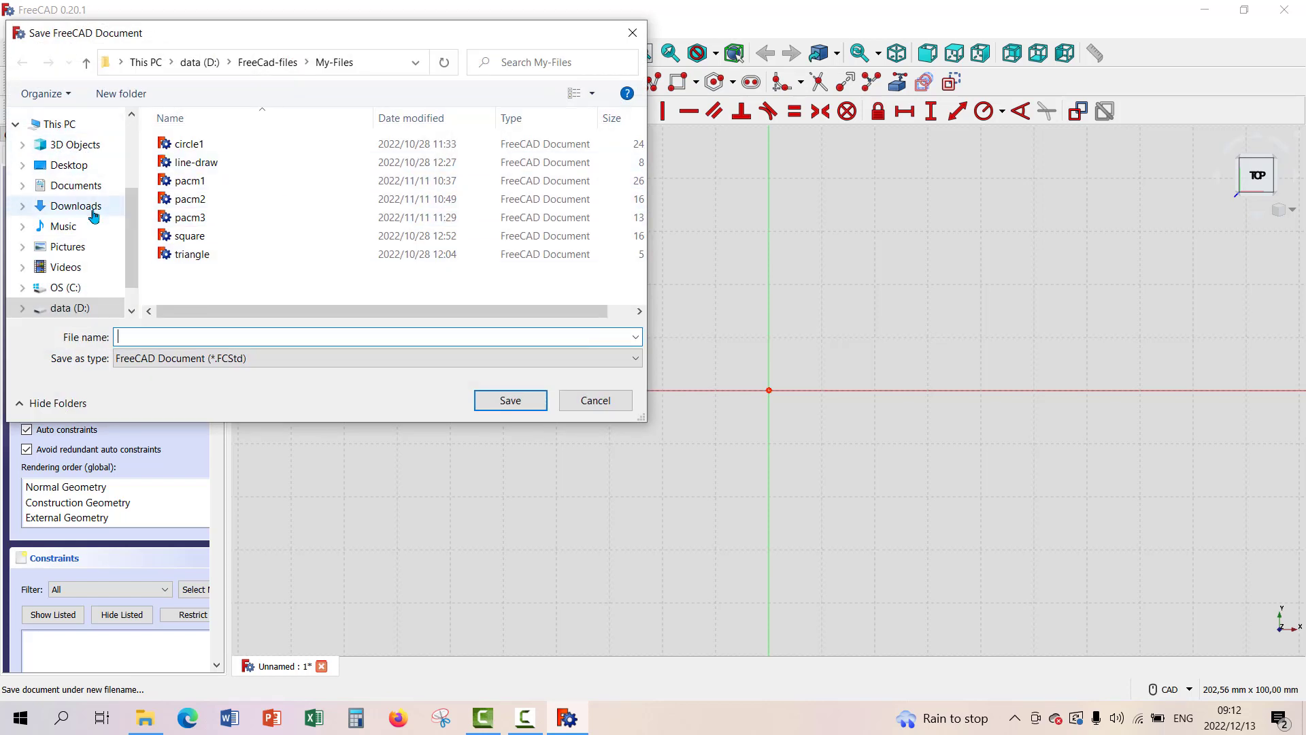
{"action": "left_click", "coordinate": [60, 185]}
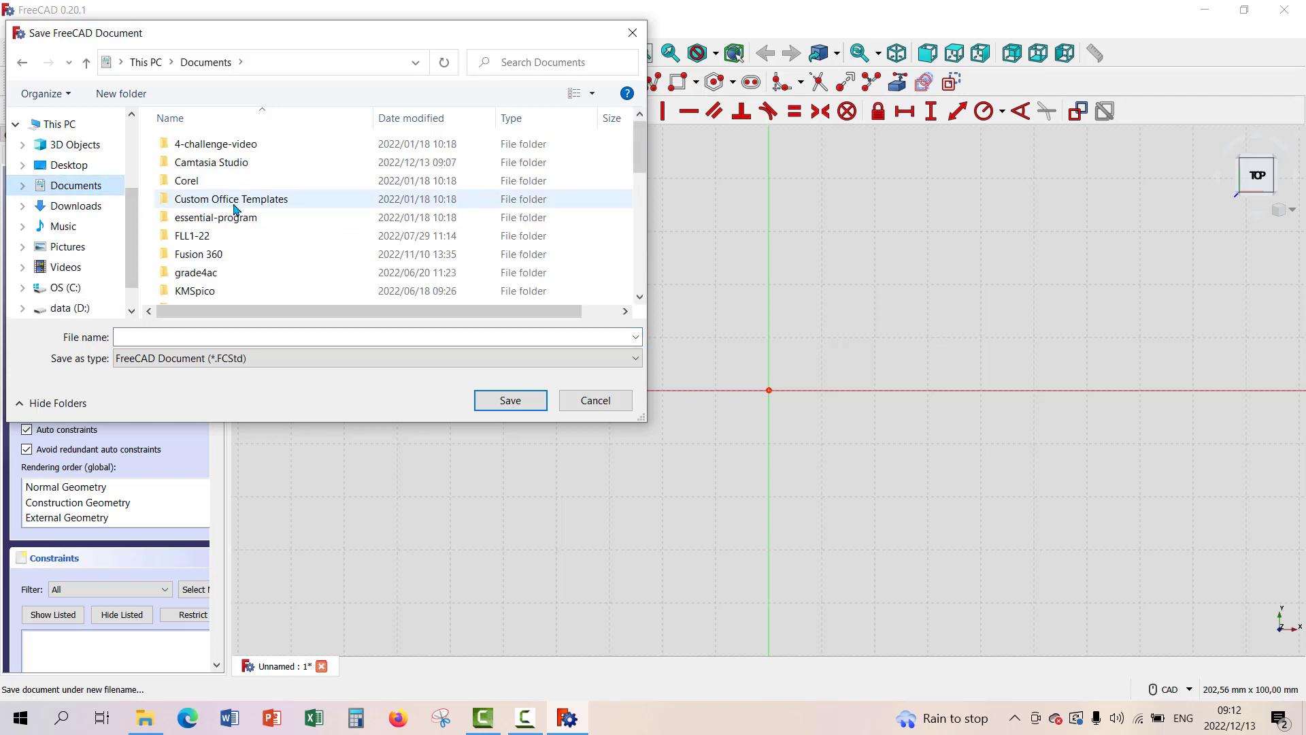
{"action": "scroll", "coordinate": [235, 208], "scroll_direction": "down", "scroll_amount": 2}
{"action": "scroll", "coordinate": [235, 208], "scroll_direction": "down", "scroll_amount": 1}
{"action": "double_click", "coordinate": [190, 170]}
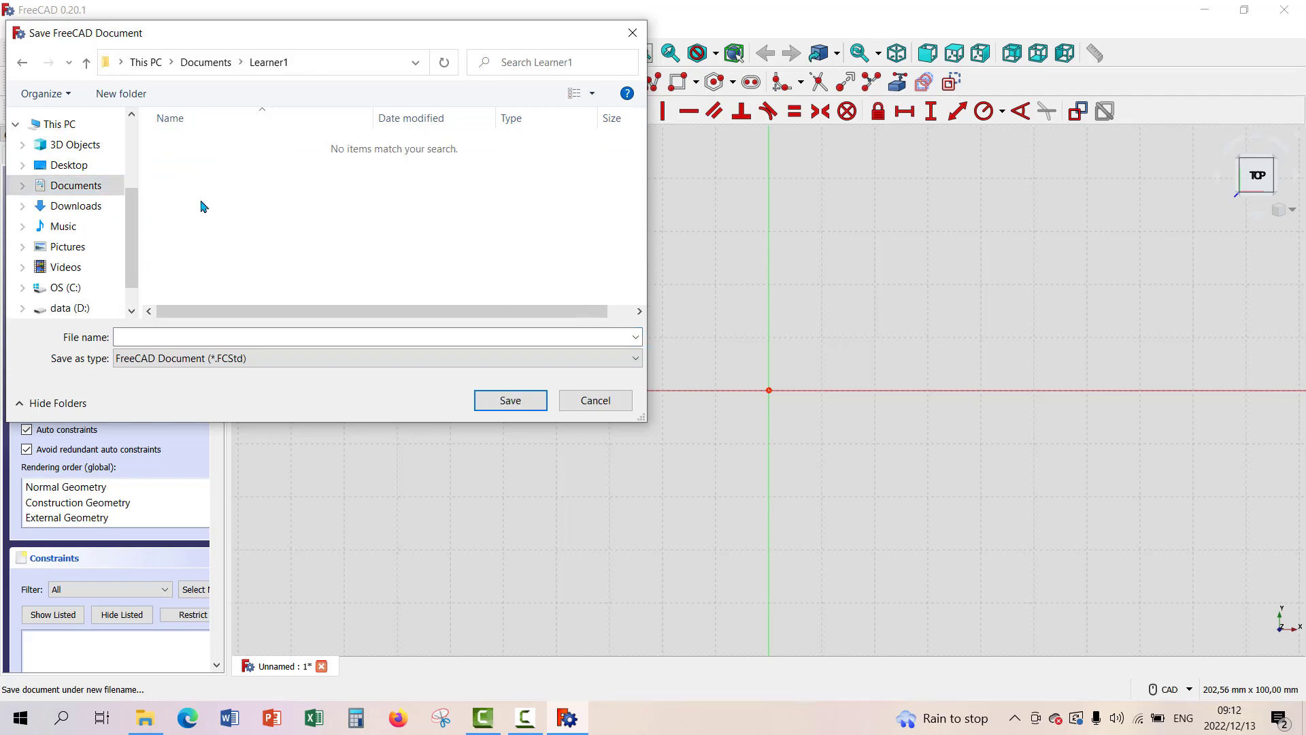
{"action": "left_click", "coordinate": [133, 337]}
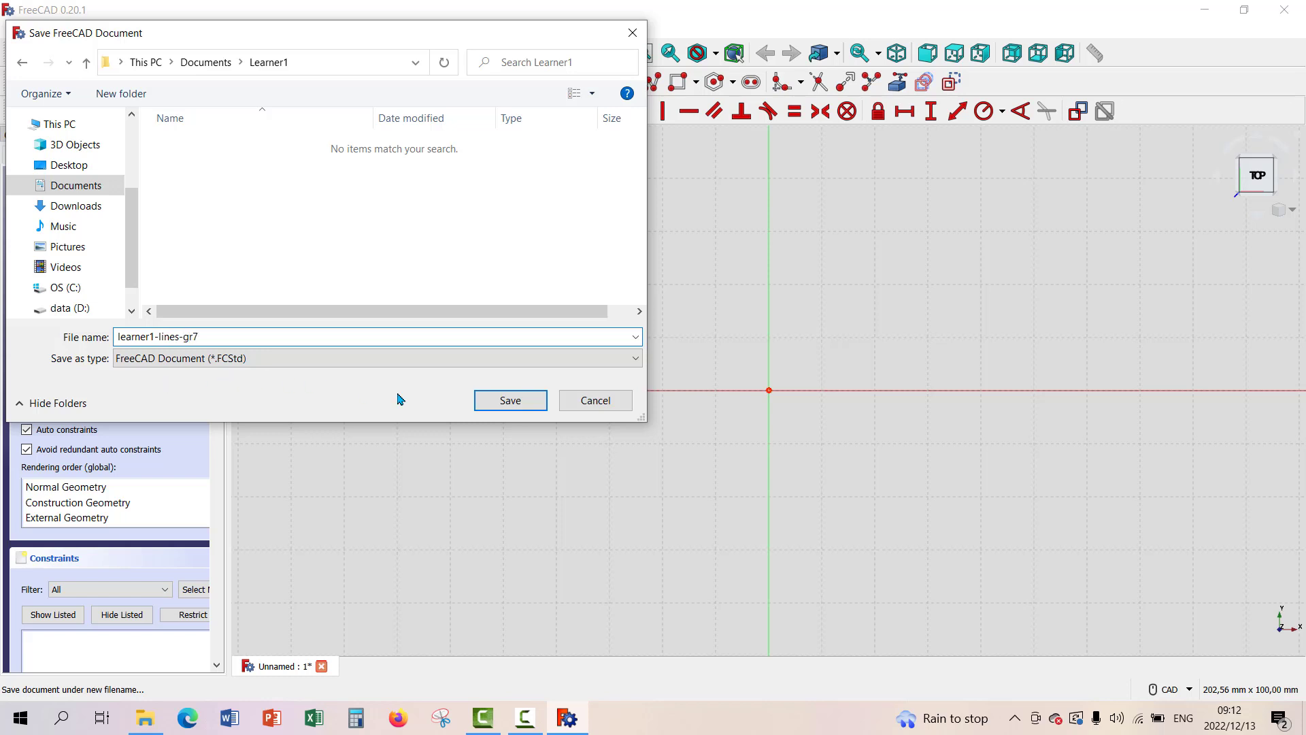
{"action": "left_click", "coordinate": [512, 402]}
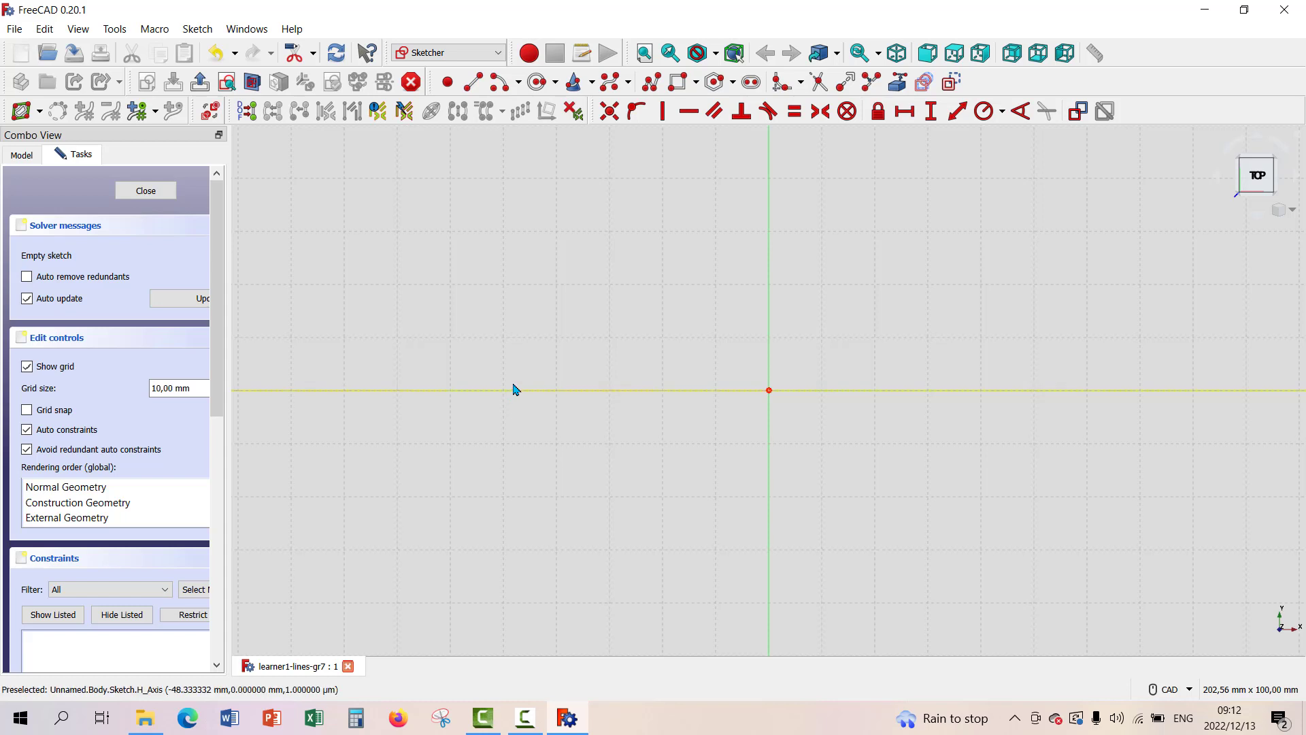
- Sketch a rising line from about (10, 10) to (80, 40) mm, and adjust its endpoints so the upper one lies closer to the vertical axis
{"action": "mouse_move", "coordinate": [481, 338]}
{"action": "middle_mouse_down"}
{"action": "mouse_move", "coordinate": [323, 390]}
{"action": "mouse_move", "coordinate": [277, 379]}
{"action": "middle_mouse_up"}
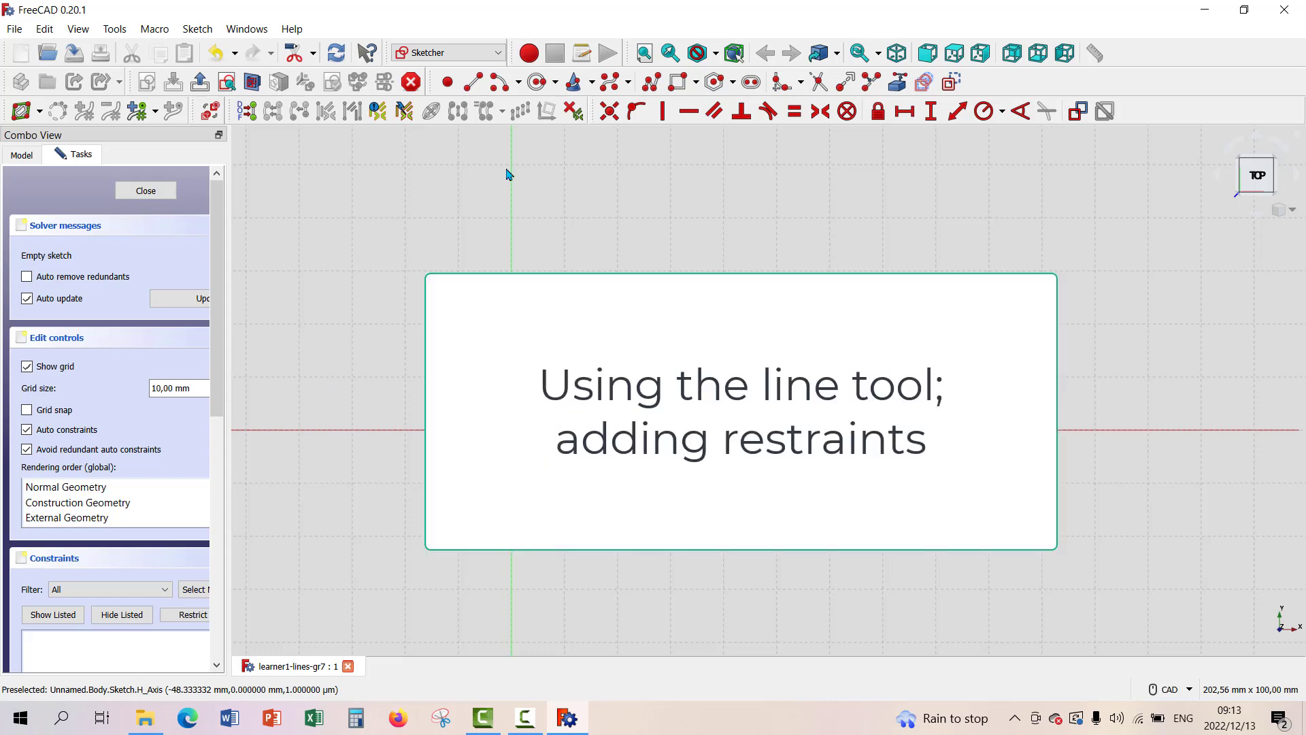
{"action": "left_click", "coordinate": [473, 83]}
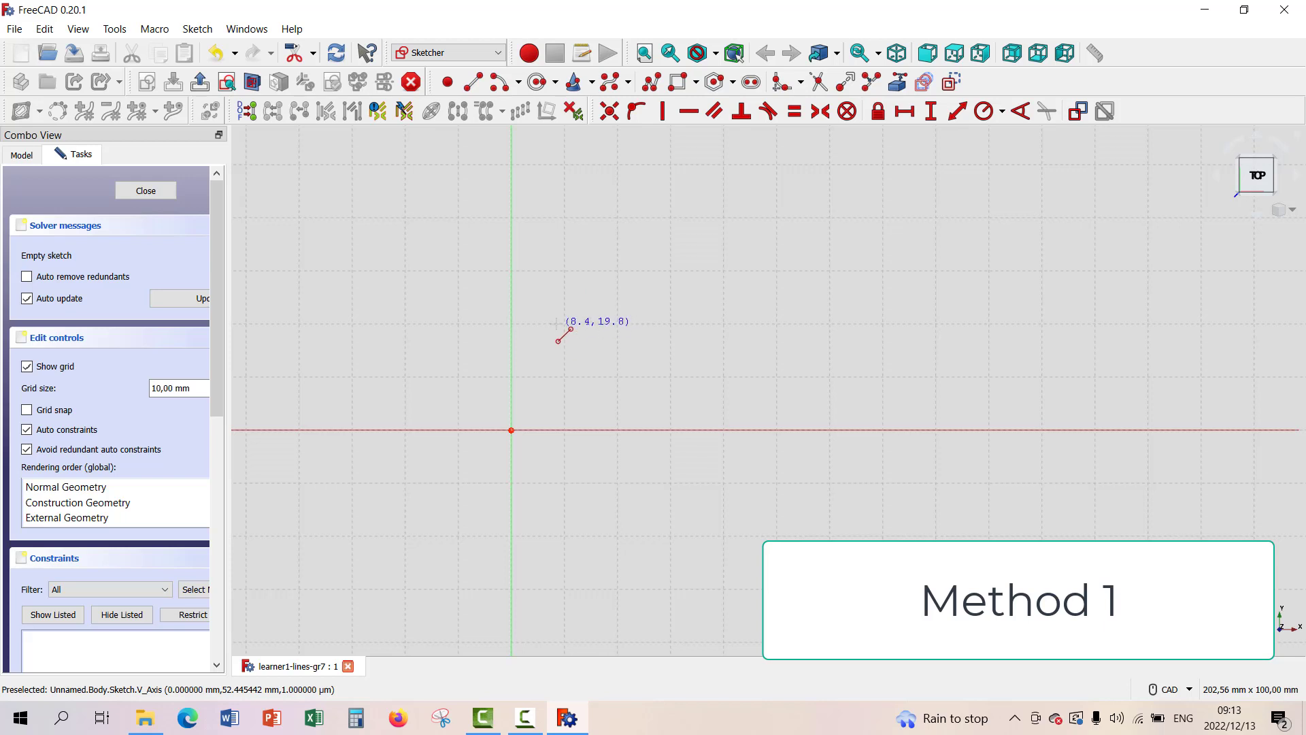
{"action": "left_click", "coordinate": [566, 377]}
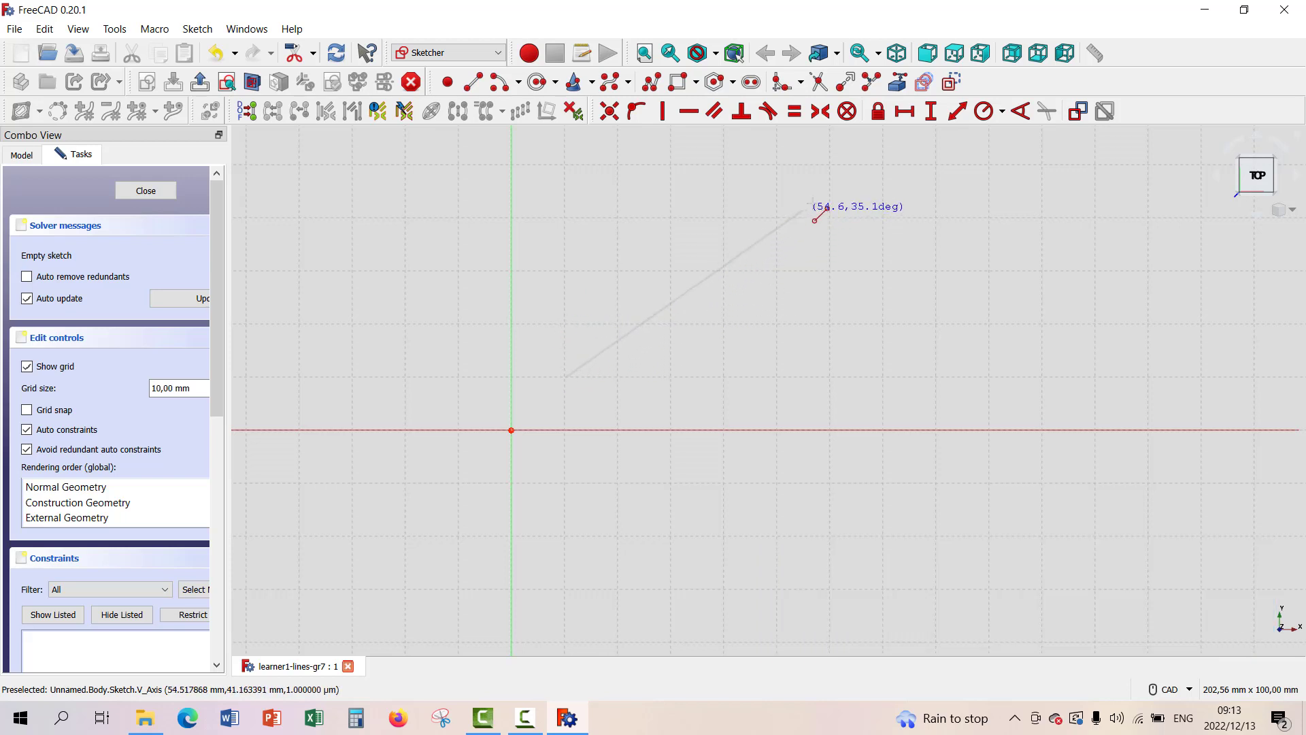
{"action": "left_click", "coordinate": [937, 220]}
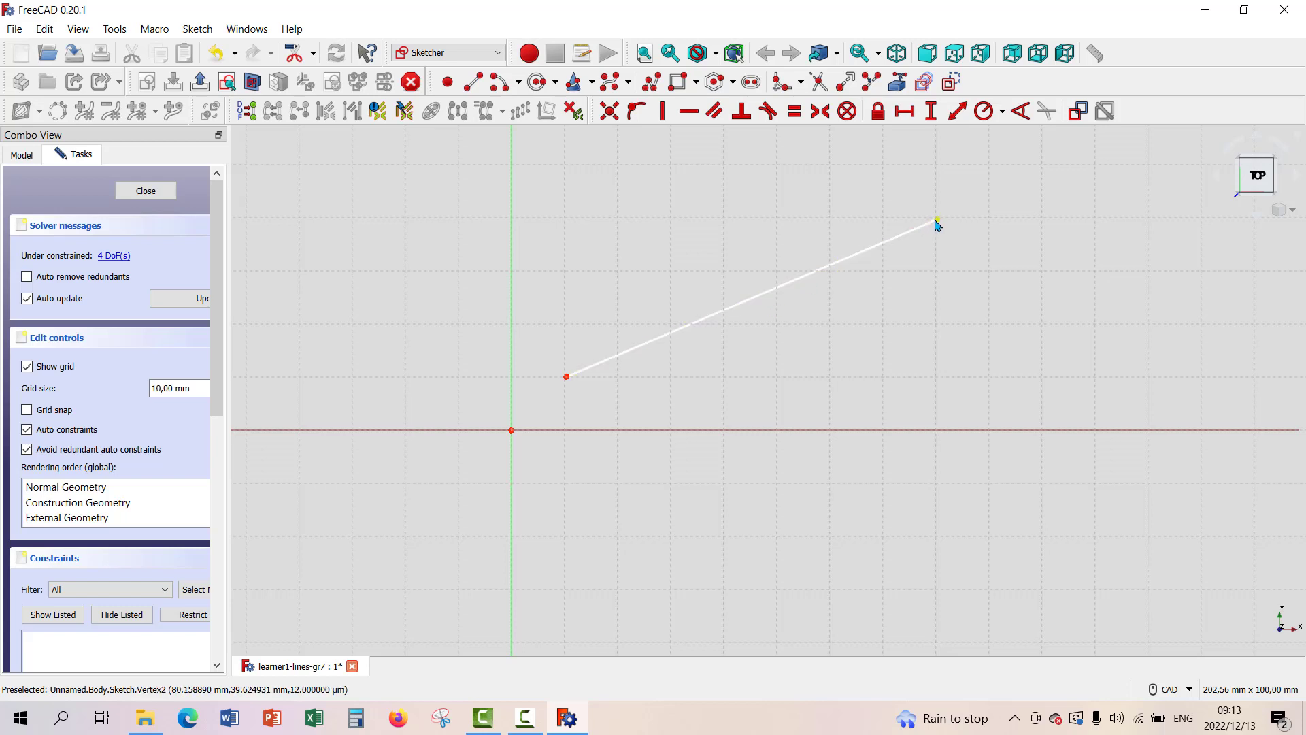
{"action": "mouse_move", "coordinate": [937, 222]}
{"action": "left_mouse_down"}
{"action": "mouse_move", "coordinate": [670, 184]}
{"action": "mouse_move", "coordinate": [522, 198]}
{"action": "mouse_move", "coordinate": [875, 277]}
{"action": "mouse_move", "coordinate": [762, 316]}
{"action": "mouse_move", "coordinate": [382, 355]}
{"action": "mouse_move", "coordinate": [313, 211]}
{"action": "mouse_move", "coordinate": [944, 294]}
{"action": "mouse_move", "coordinate": [657, 198]}
{"action": "mouse_move", "coordinate": [895, 245]}
{"action": "mouse_move", "coordinate": [845, 233]}
{"action": "mouse_move", "coordinate": [824, 199]}
{"action": "left_mouse_up"}
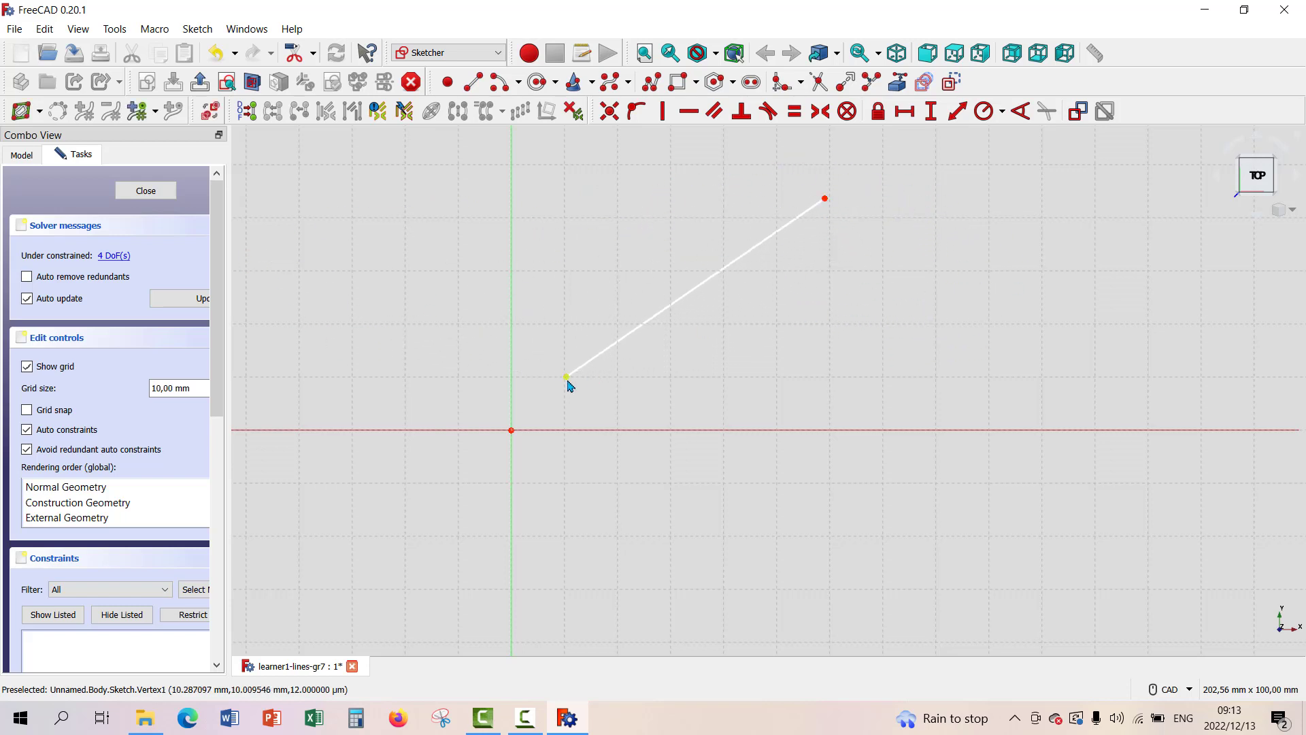
{"action": "mouse_move", "coordinate": [569, 379]}
{"action": "left_mouse_down"}
{"action": "mouse_move", "coordinate": [690, 426]}
{"action": "mouse_move", "coordinate": [534, 332]}
{"action": "mouse_move", "coordinate": [586, 374]}
{"action": "mouse_move", "coordinate": [565, 379]}
{"action": "left_mouse_up"}
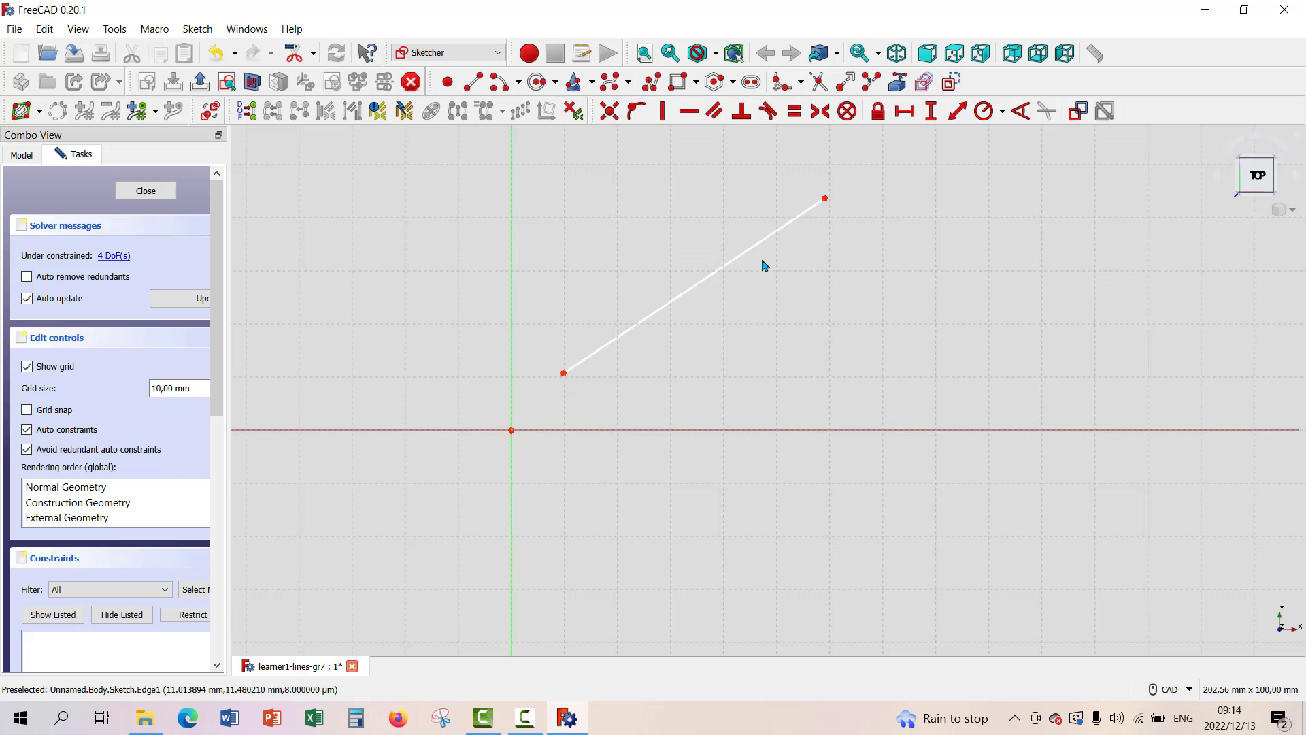
- Constrain the horizontal distance between the origin and the line's lower endpoint to 10 mm, and move the dimension label clear of the line
{"action": "left_click", "coordinate": [563, 372]}
{"action": "left_click", "coordinate": [511, 430]}
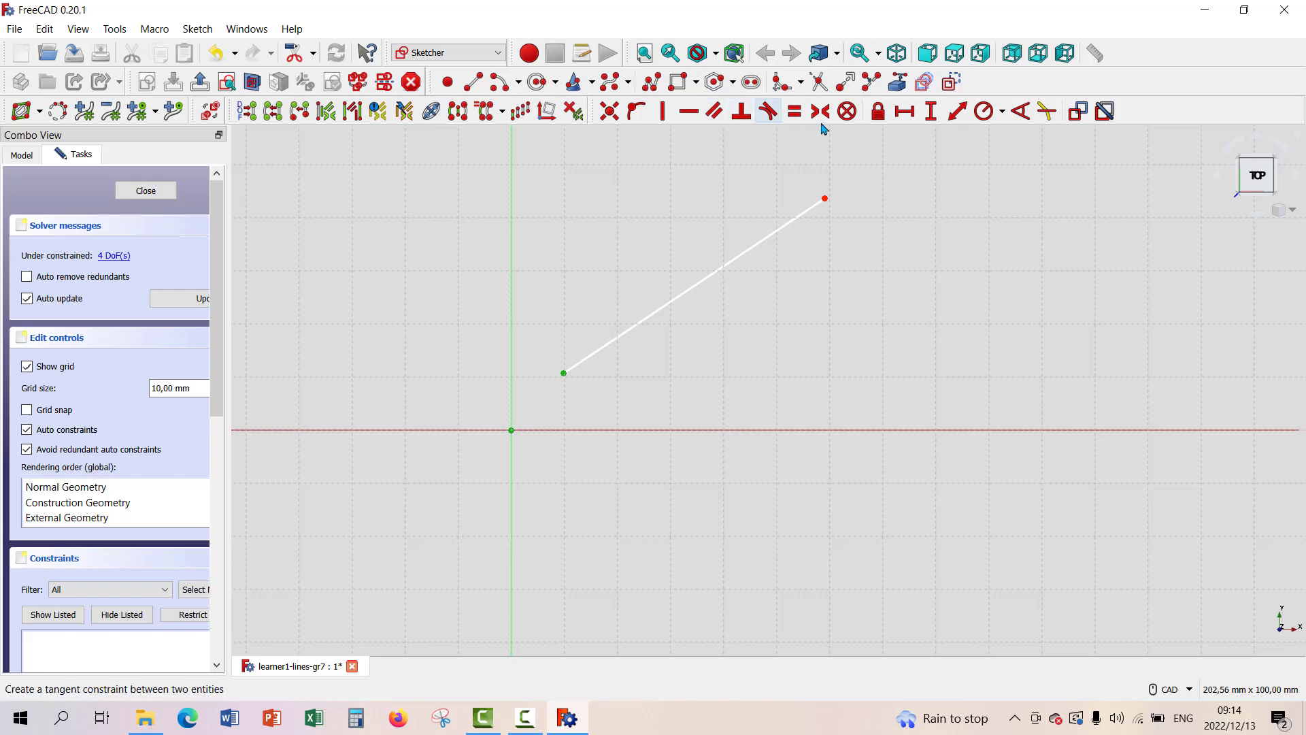
{"action": "left_click", "coordinate": [905, 114]}
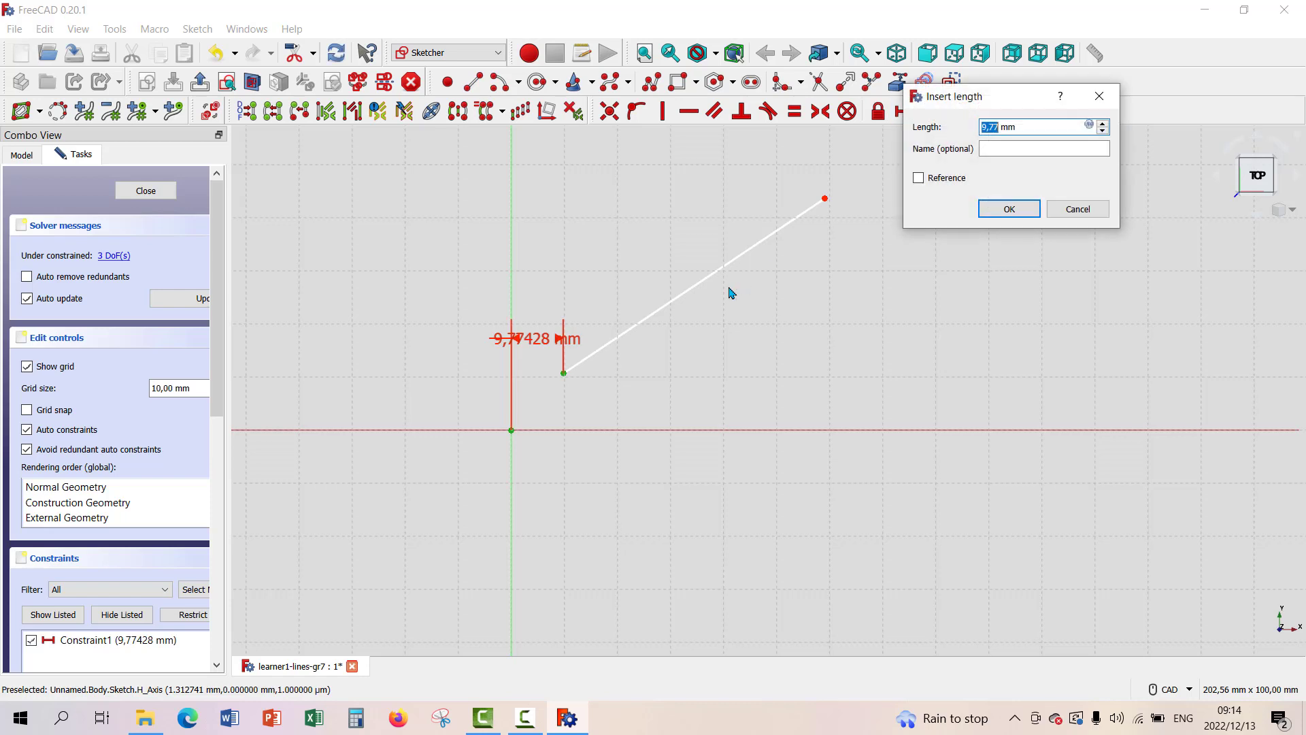
{"action": "type", "text": "10"}
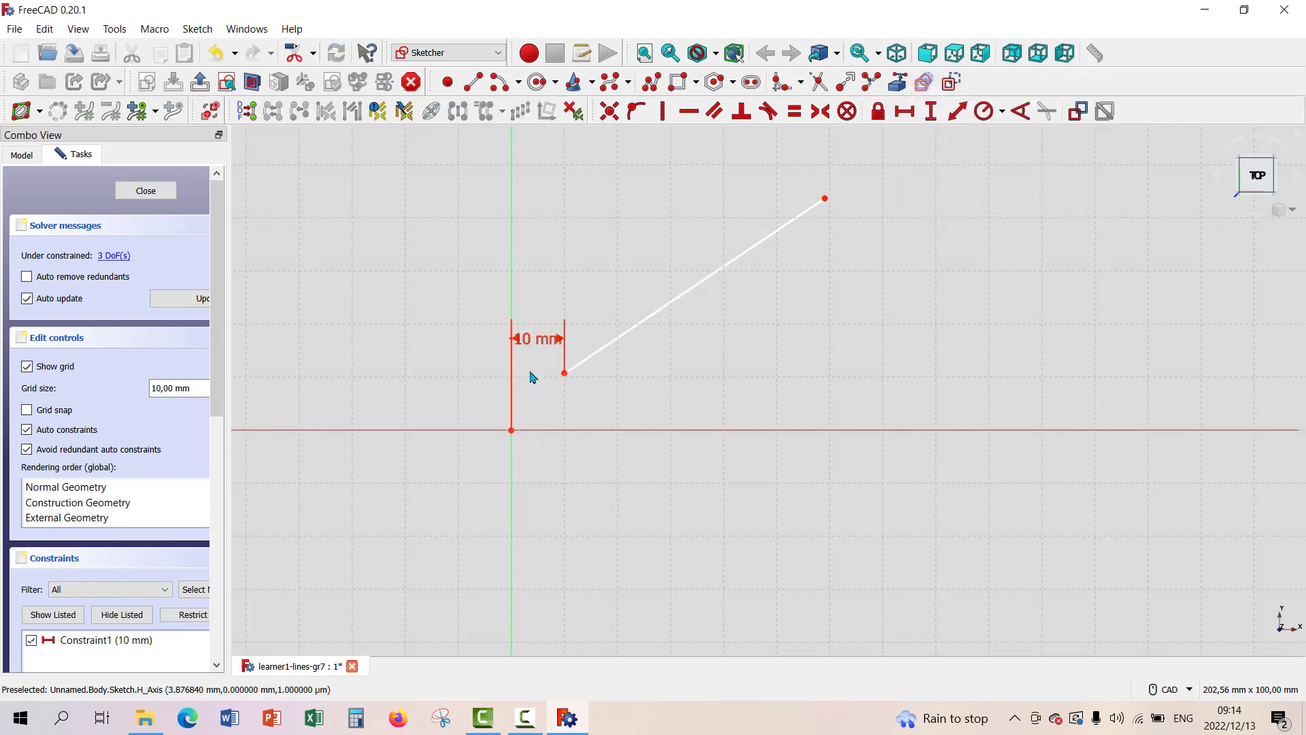
{"action": "left_click_drag", "start_coordinate": [528, 339], "coordinate": [469, 324]}
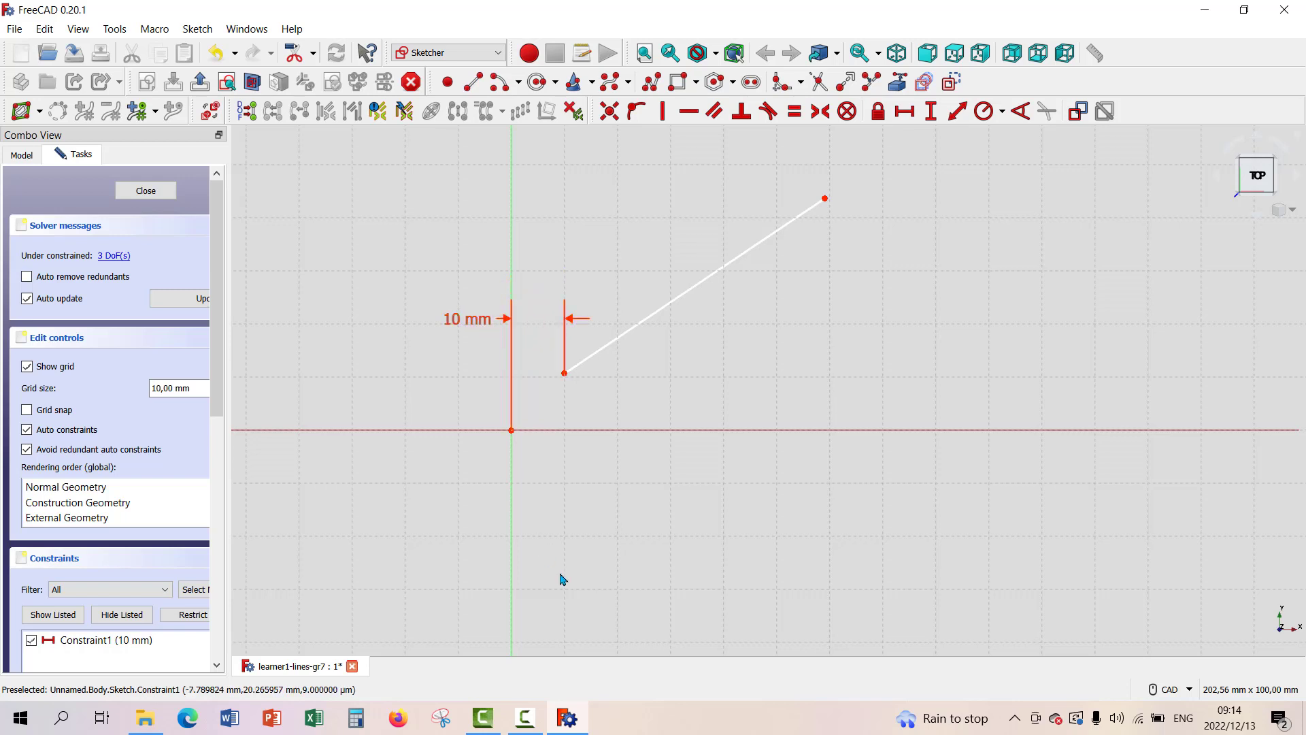
- Constrain the vertical distance between the origin and the line's lower endpoint to 10 mm, and move its label below the horizontal axis
{"action": "left_click", "coordinate": [511, 430]}
{"action": "left_click", "coordinate": [565, 374]}
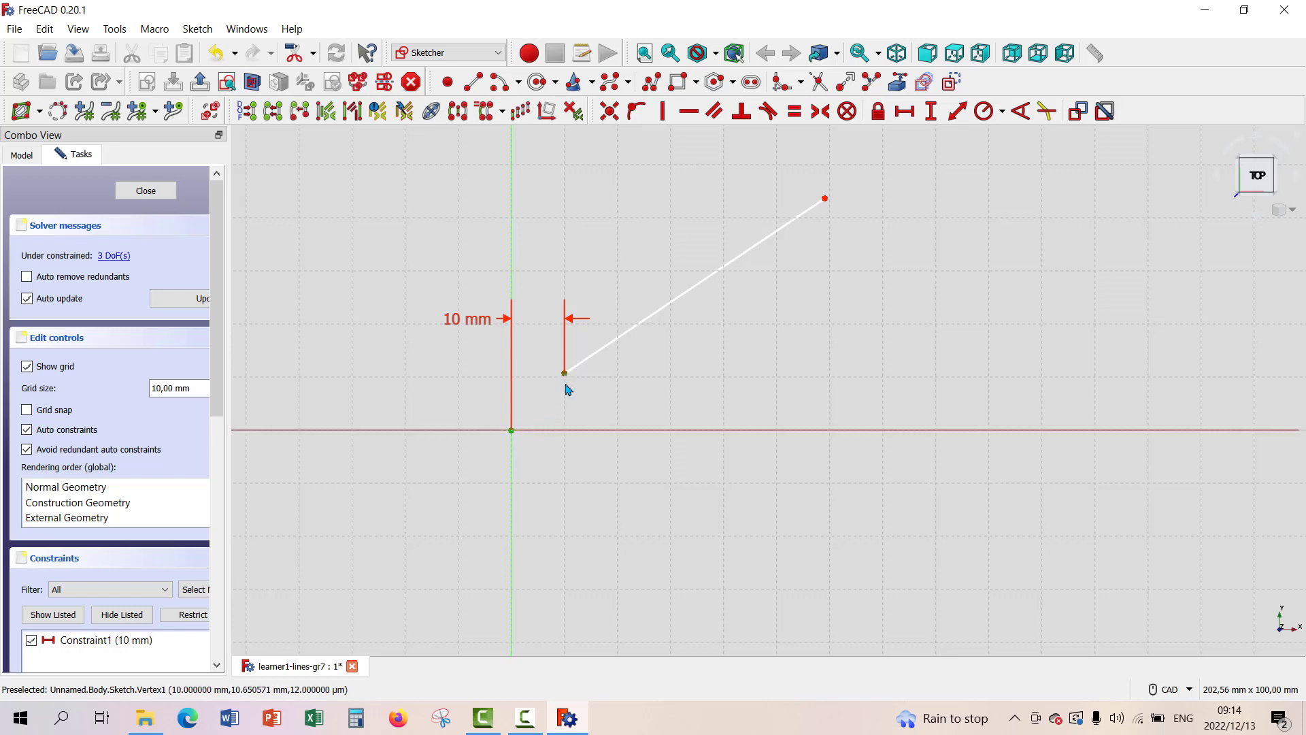
{"action": "left_click", "coordinate": [929, 113]}
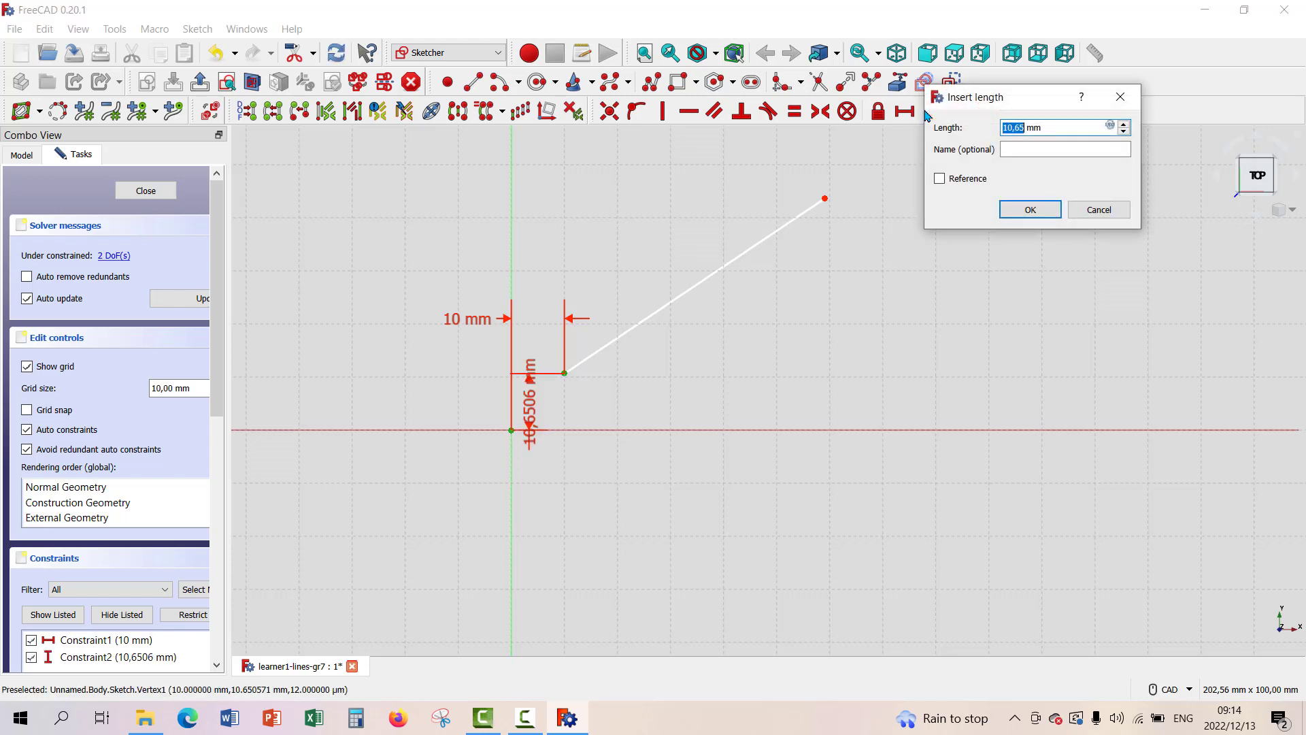
{"action": "type", "text": "10"}
{"action": "left_click", "coordinate": [1030, 210]}
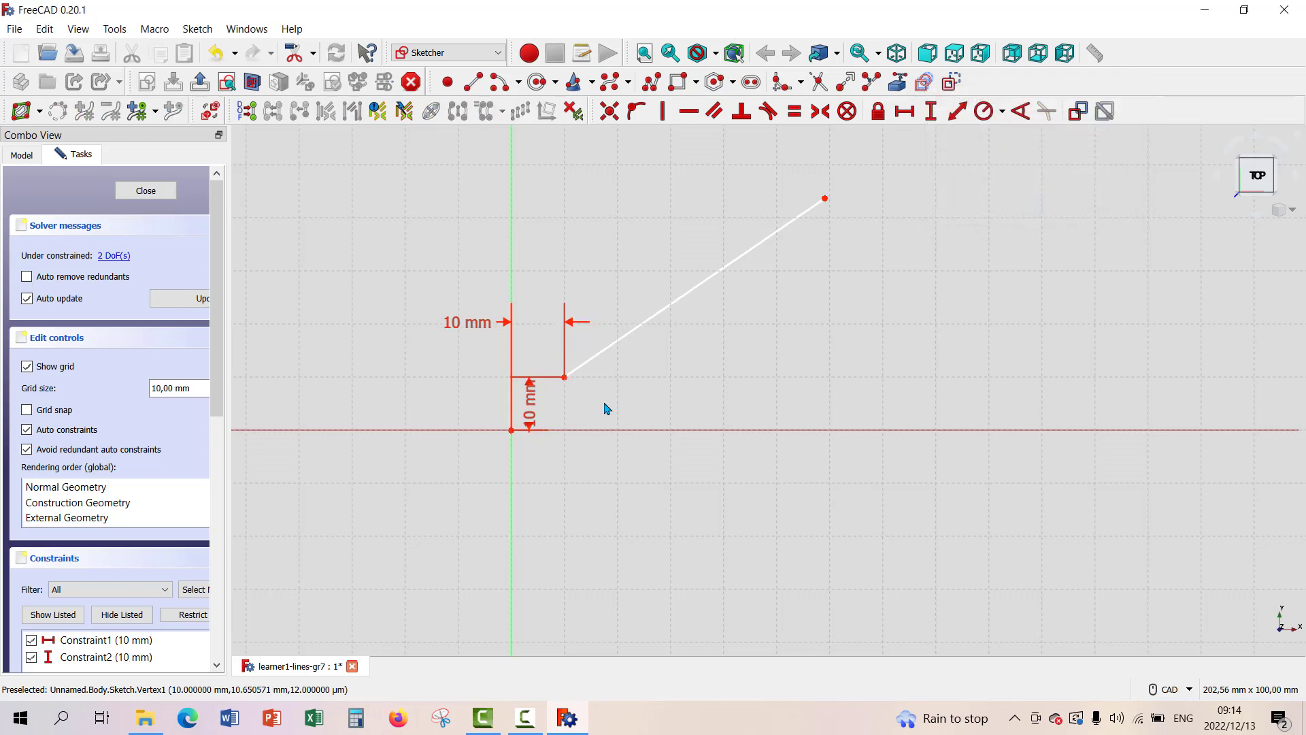
{"action": "left_click_drag", "start_coordinate": [524, 409], "coordinate": [545, 498]}
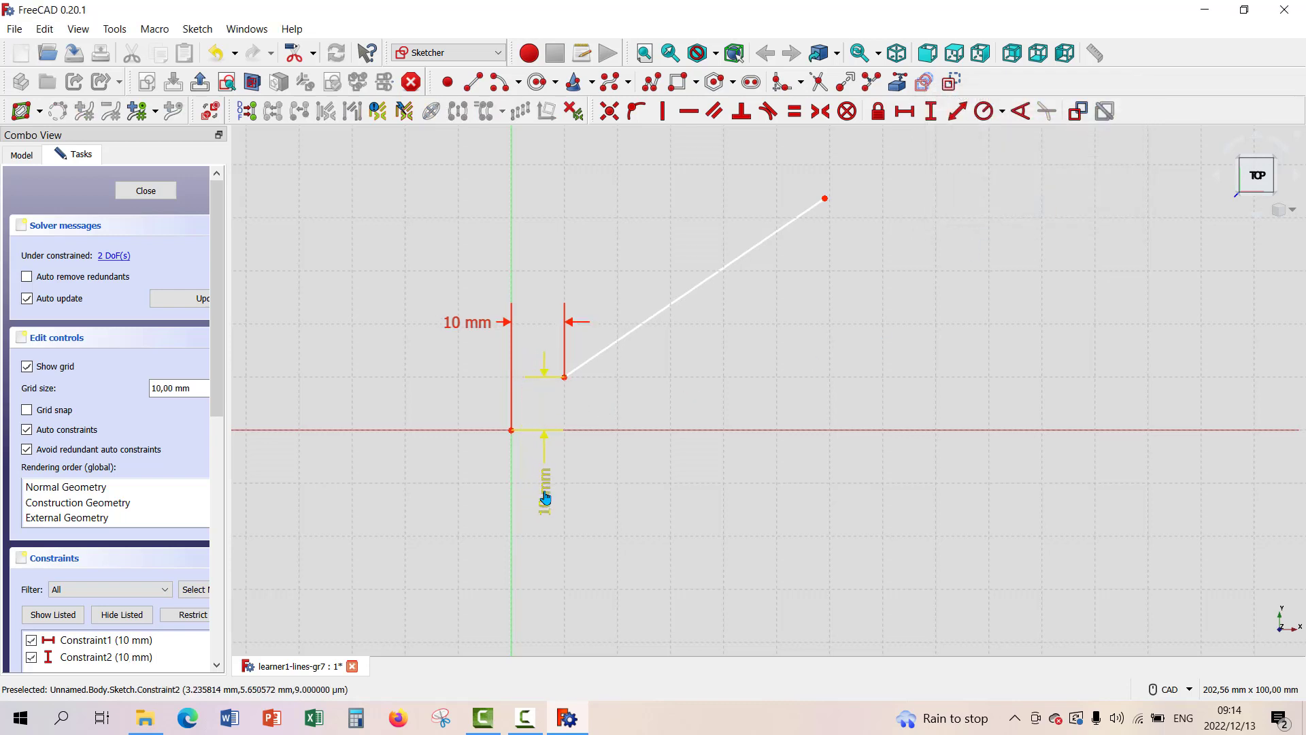
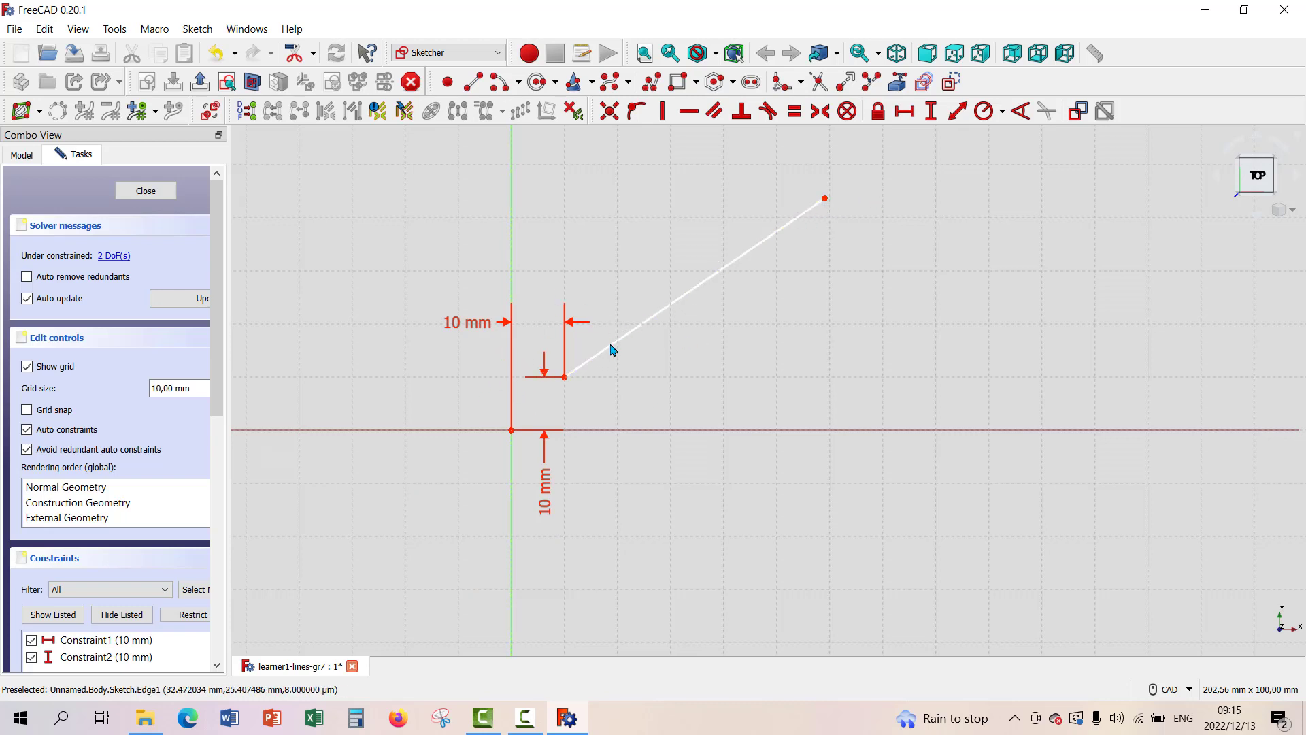
- Shift the line's upper endpoint slightly, and constrain its horizontal distance from the origin to 60 mm
{"action": "key", "text": "g"}
{"action": "key", "text": "l"}
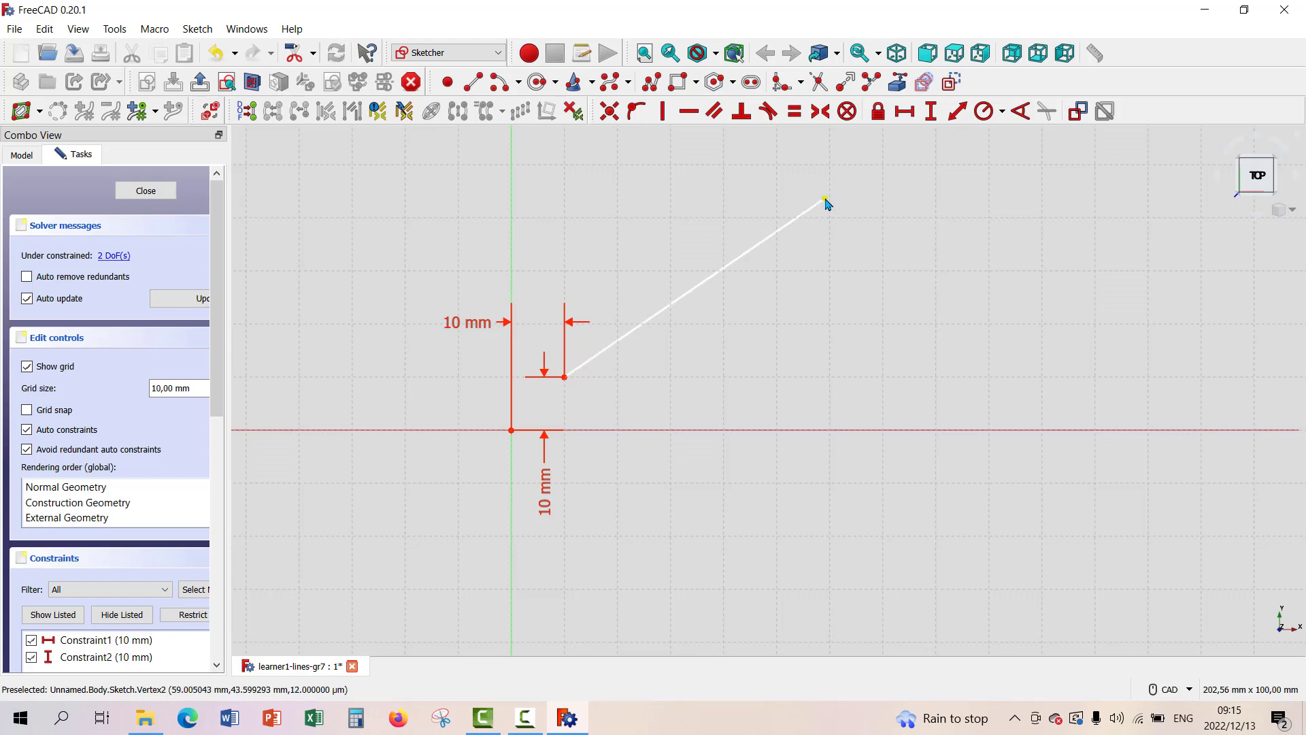
{"action": "mouse_move", "coordinate": [825, 200]}
{"action": "left_mouse_down"}
{"action": "mouse_move", "coordinate": [895, 283]}
{"action": "mouse_move", "coordinate": [787, 198]}
{"action": "mouse_move", "coordinate": [818, 200]}
{"action": "left_mouse_up"}
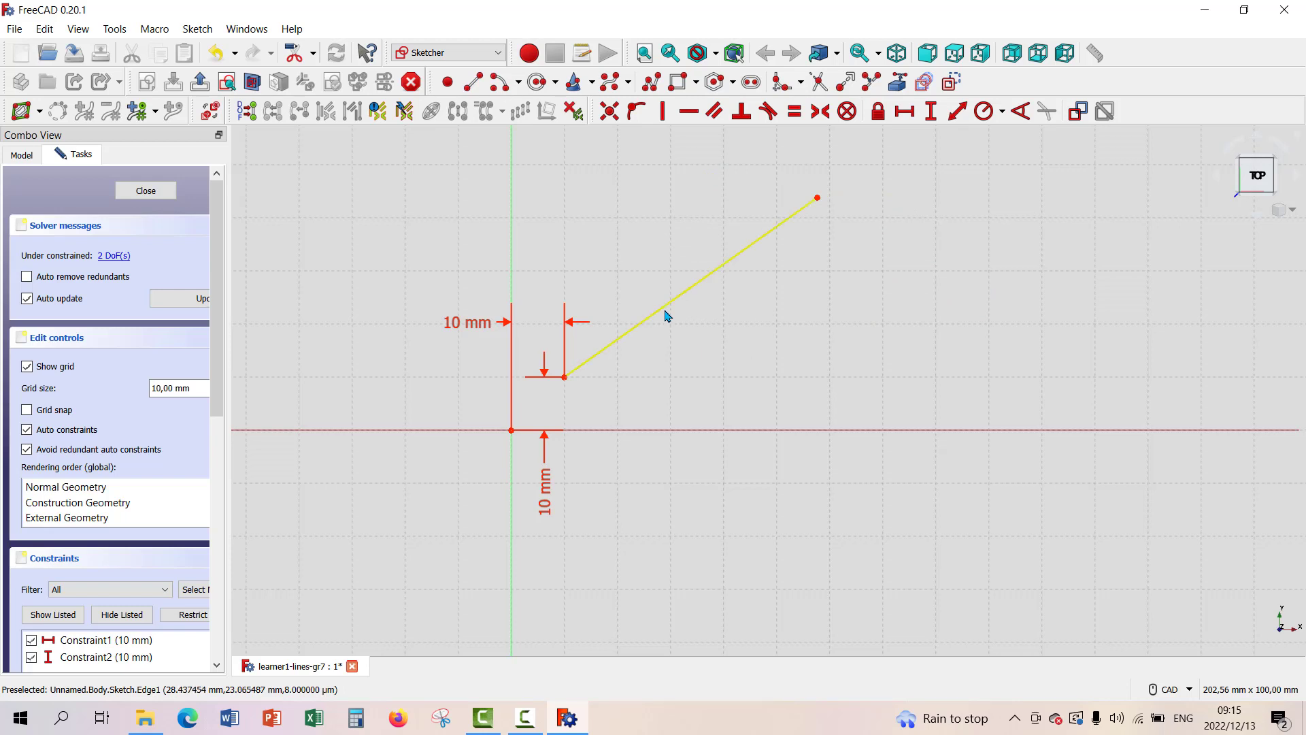
{"action": "left_click", "coordinate": [818, 198]}
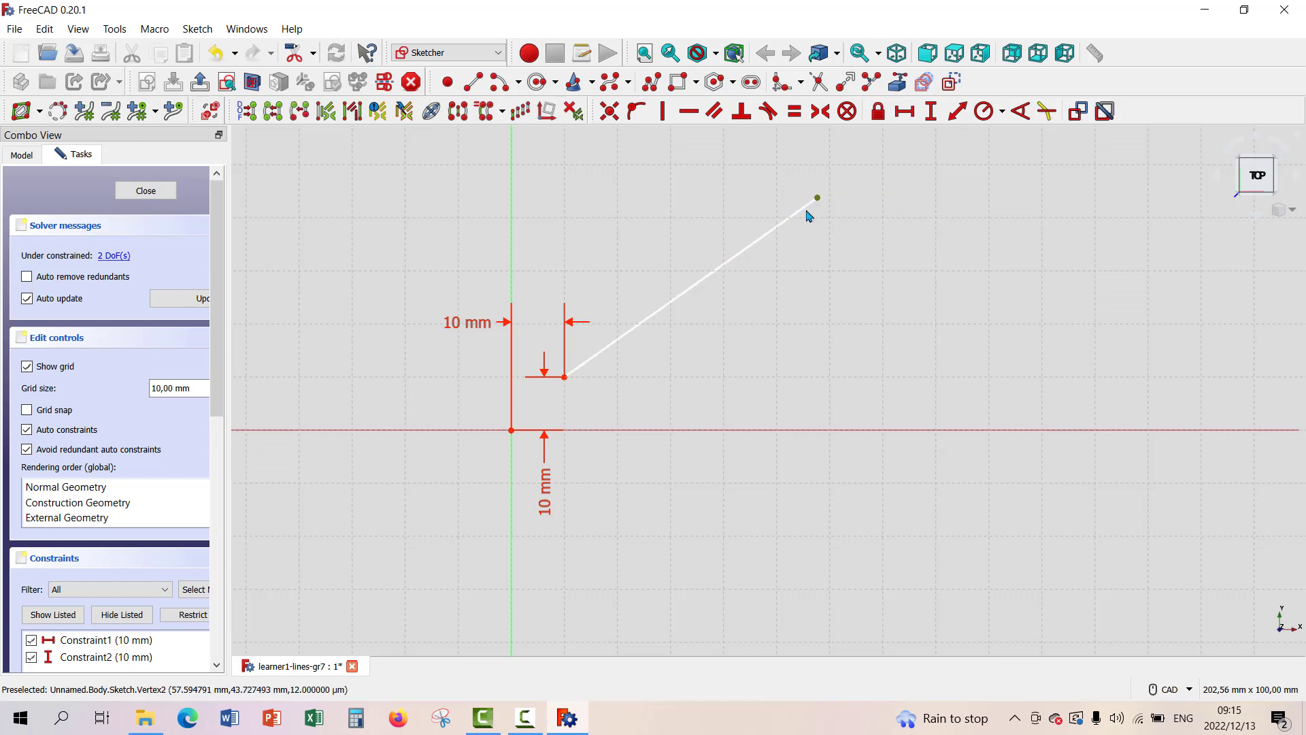
{"action": "left_click", "coordinate": [511, 434]}
{"action": "left_click", "coordinate": [904, 111]}
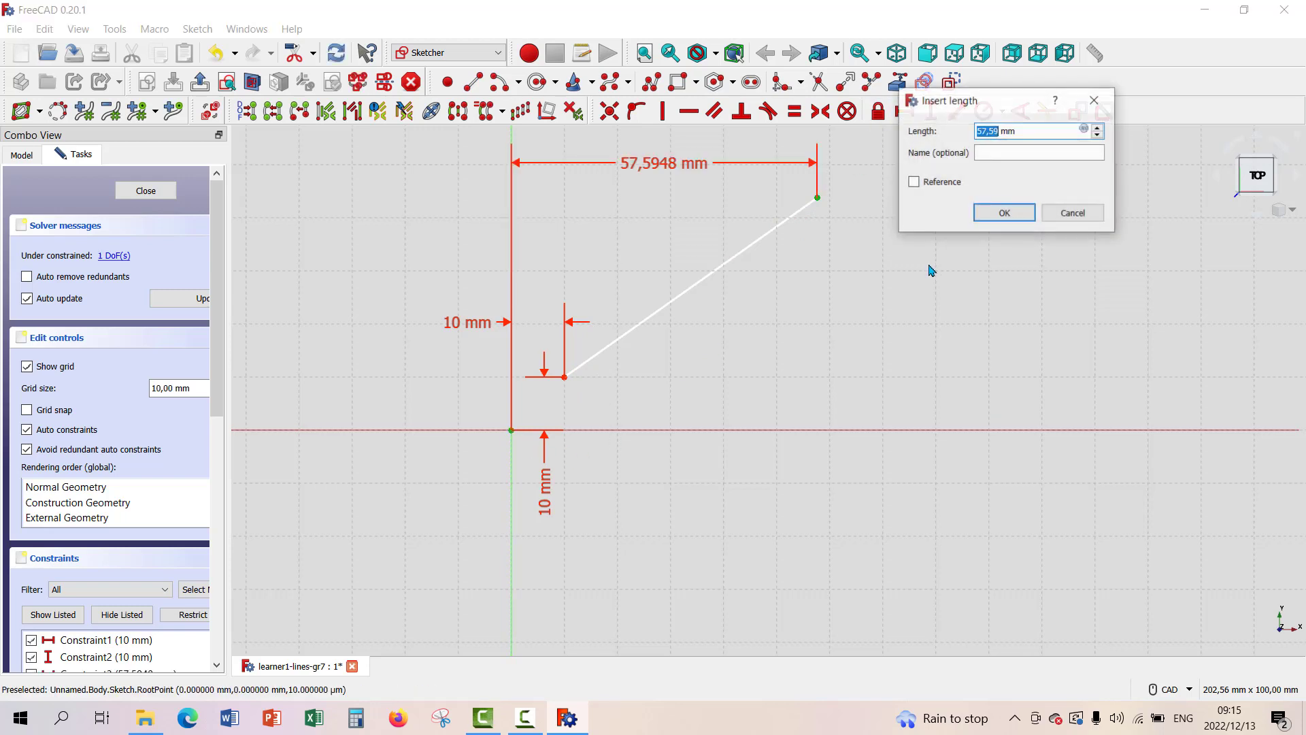
{"action": "type", "text": "60"}
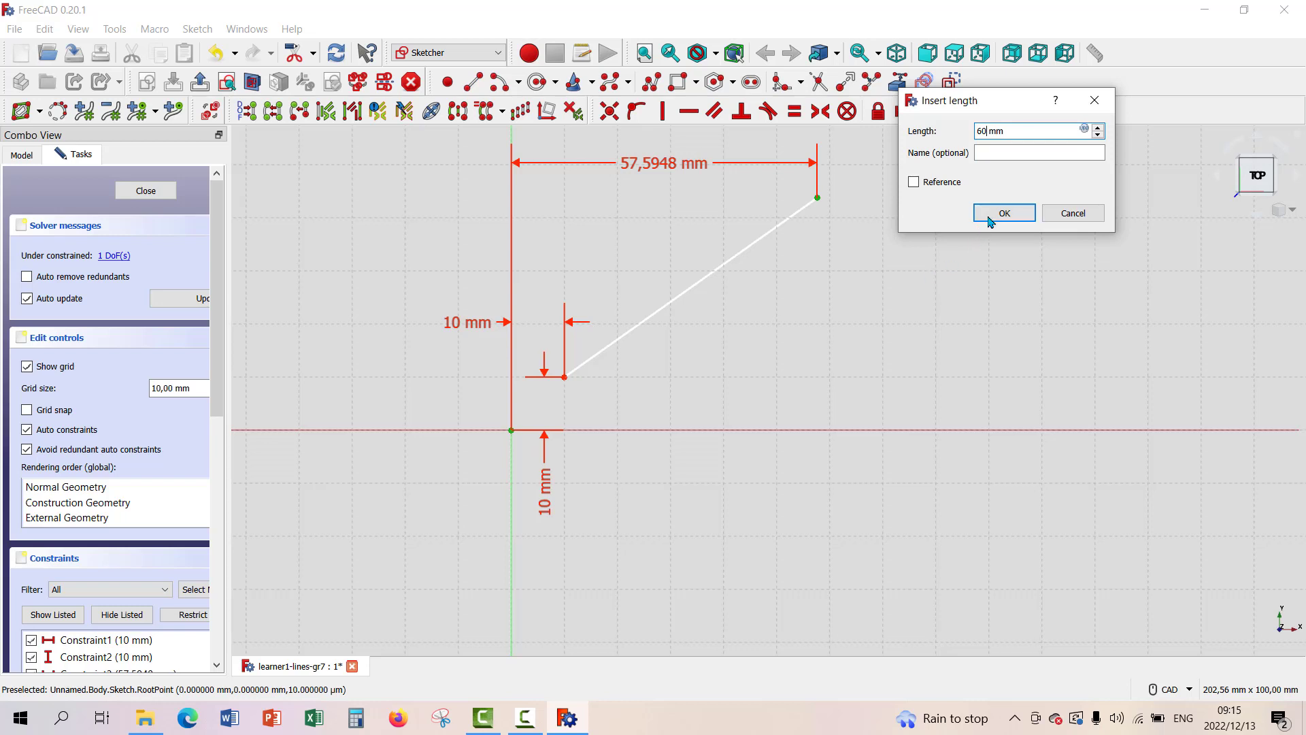
{"action": "left_click", "coordinate": [990, 213]}
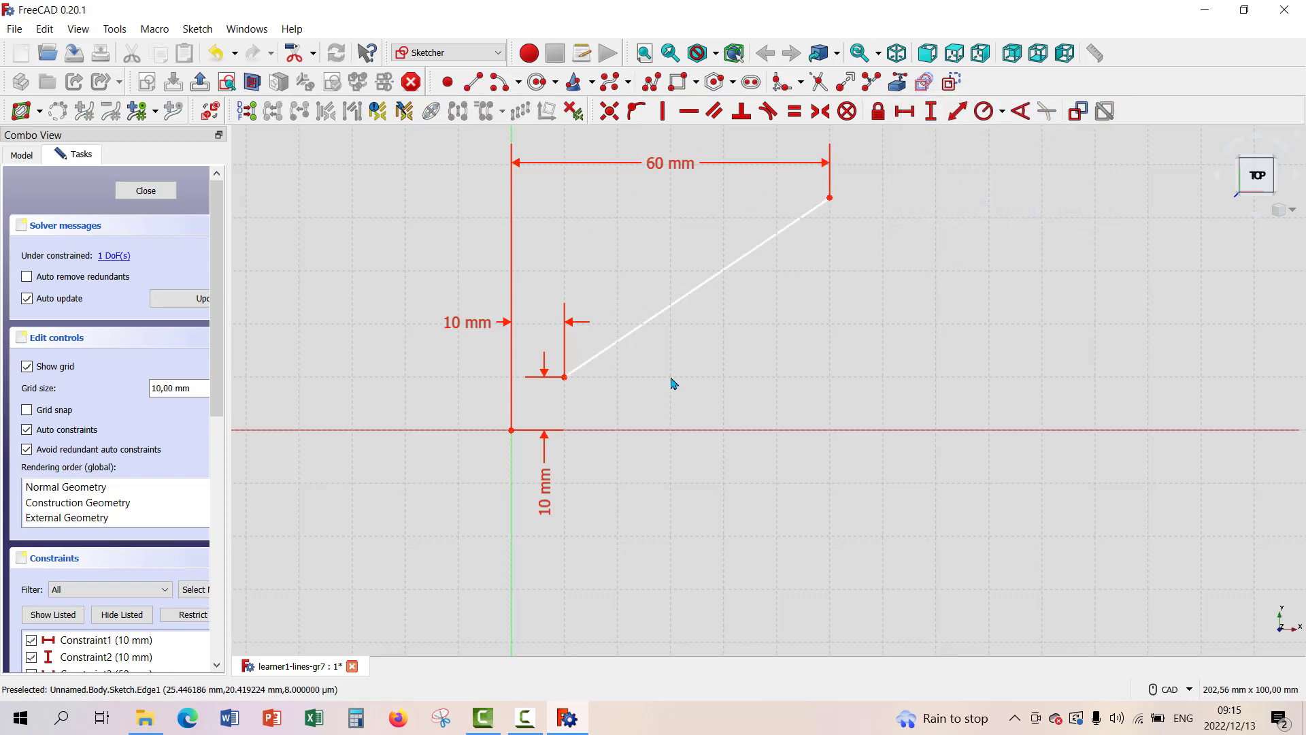
- Constrain the vertical distance between the origin and the line's upper endpoint to 50 mm, and move its label outside the line
{"action": "left_click", "coordinate": [830, 200]}
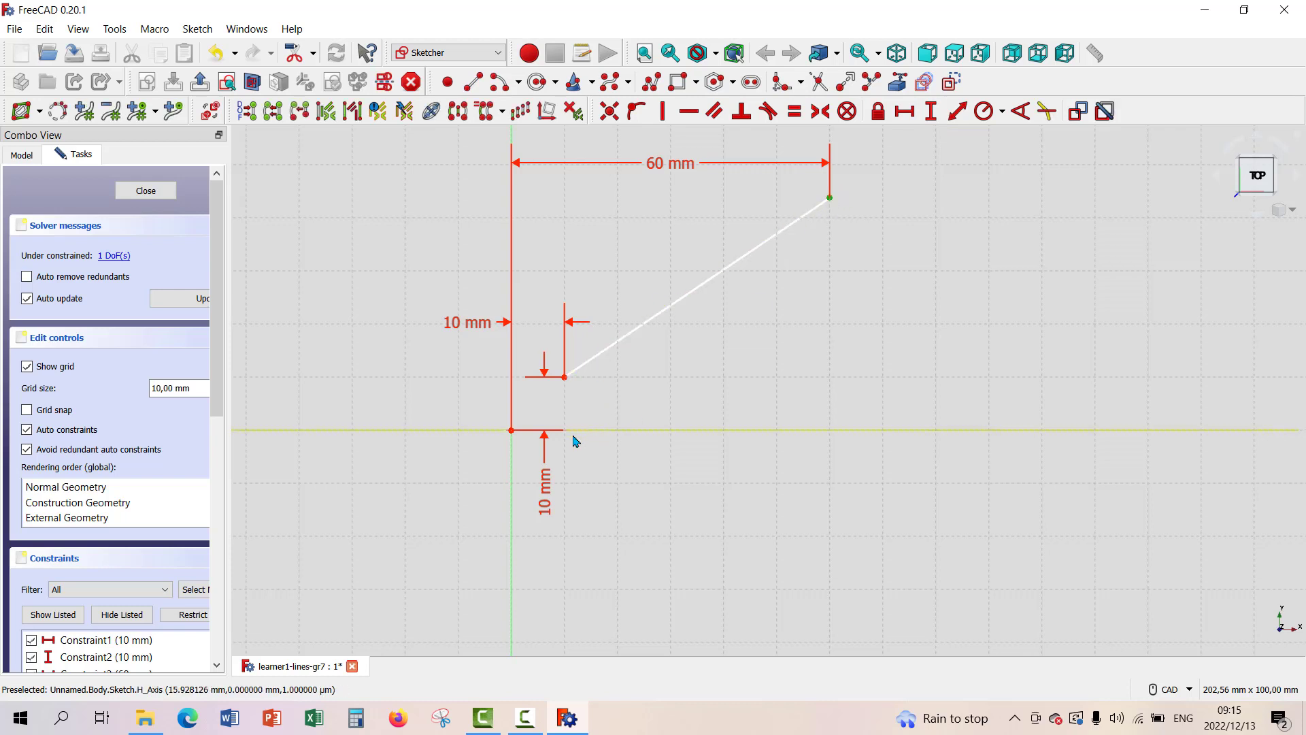
{"action": "left_click", "coordinate": [511, 429]}
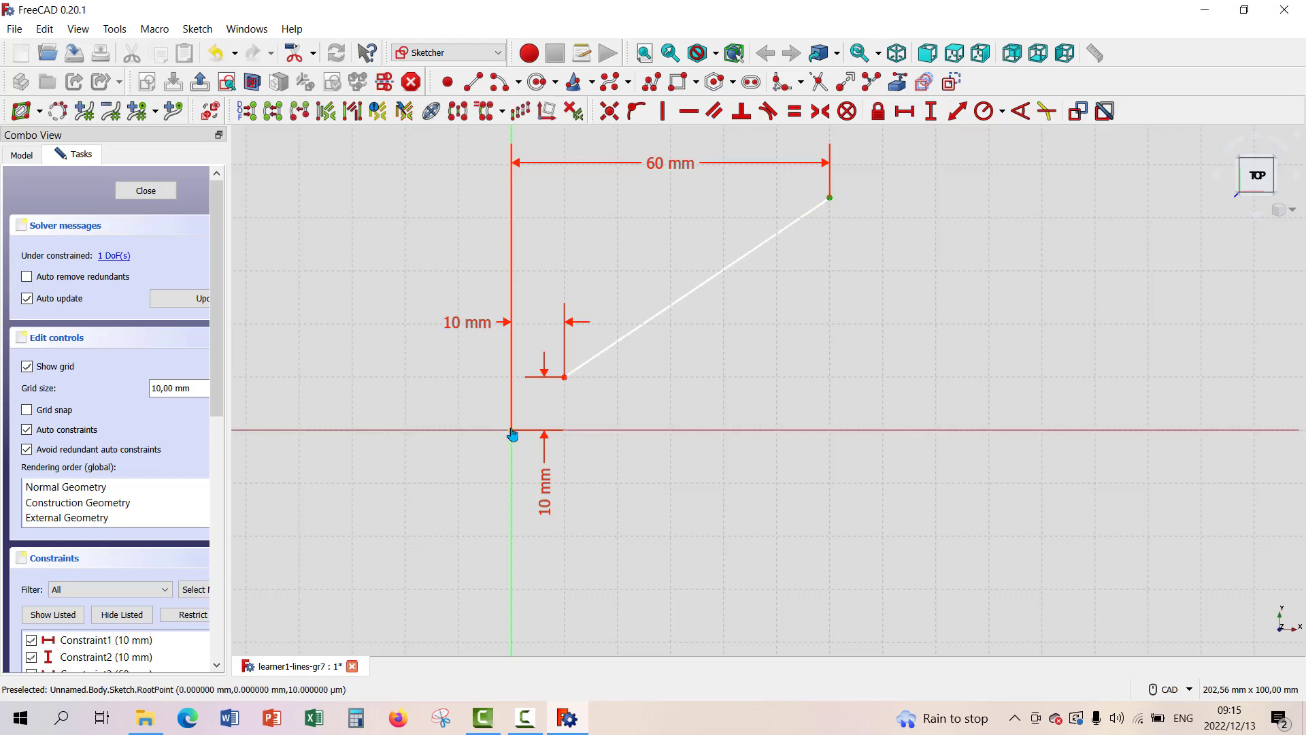
{"action": "left_click", "coordinate": [930, 111]}
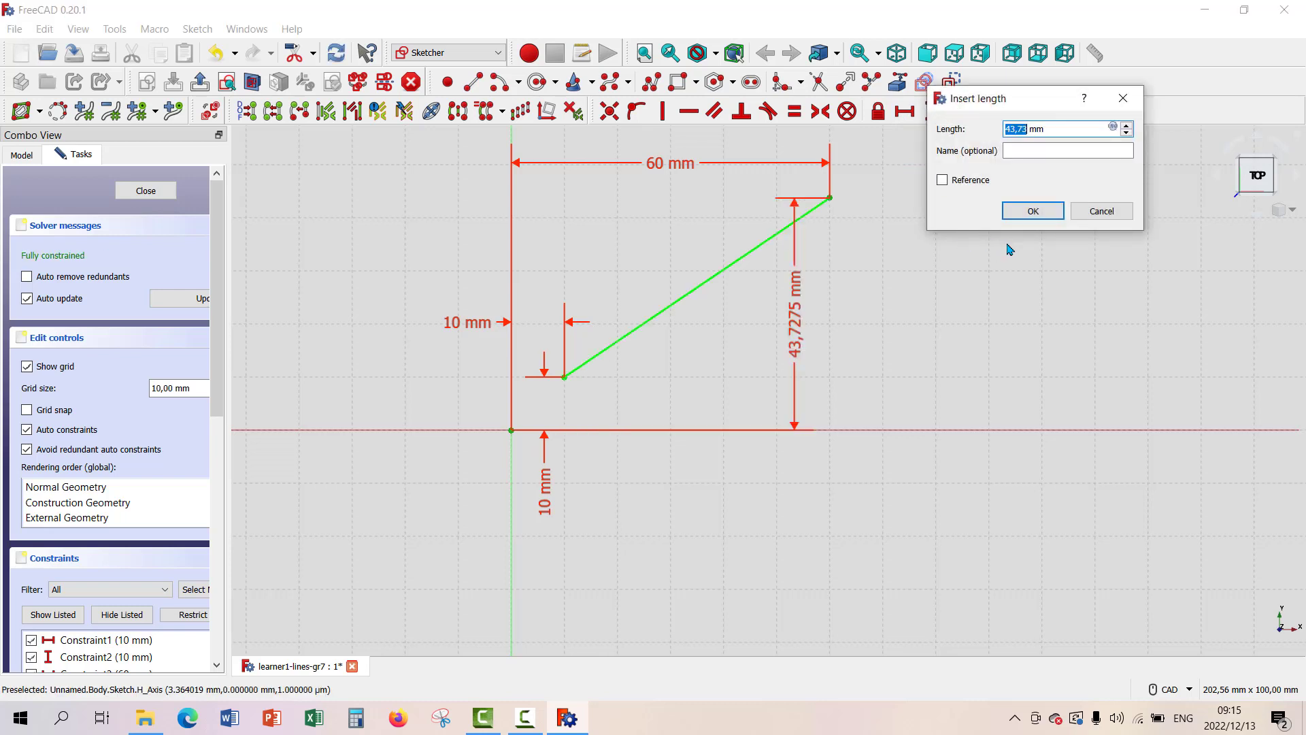
{"action": "type", "text": "50"}
{"action": "left_click", "coordinate": [1028, 209]}
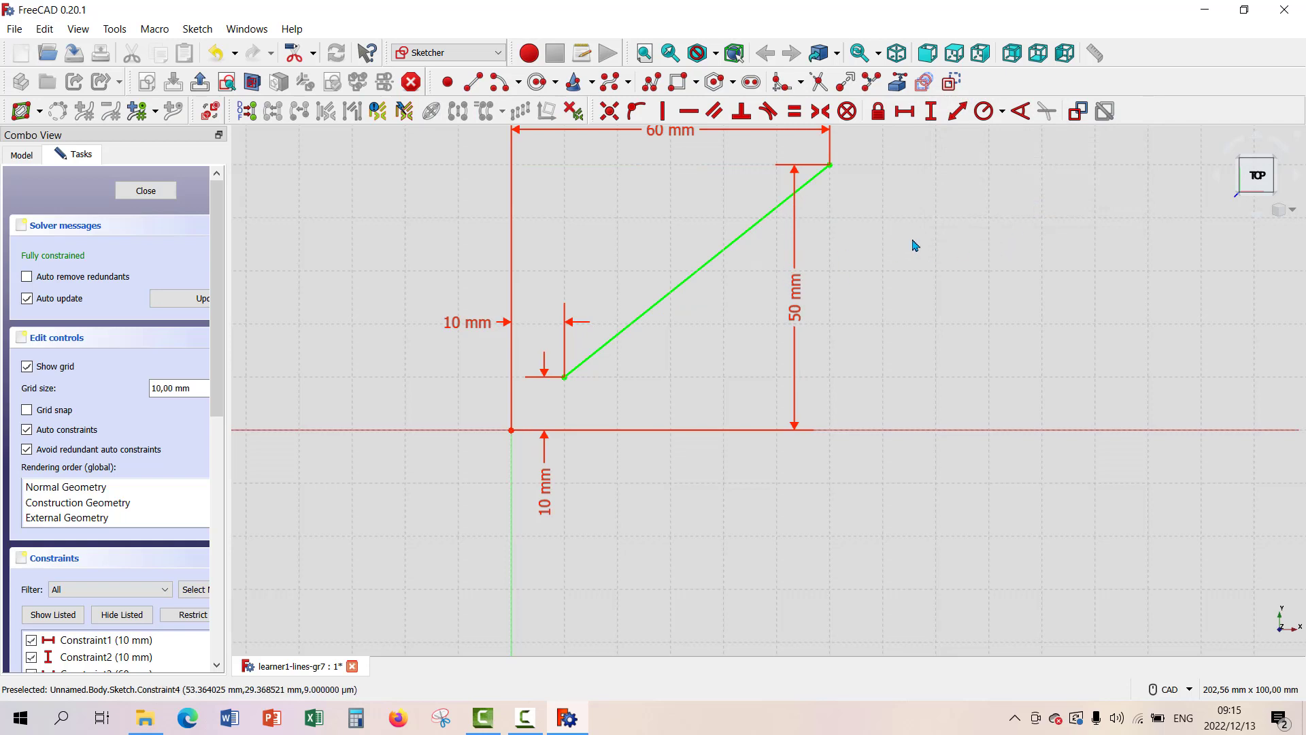
{"action": "left_click_drag", "start_coordinate": [795, 297], "coordinate": [876, 297]}
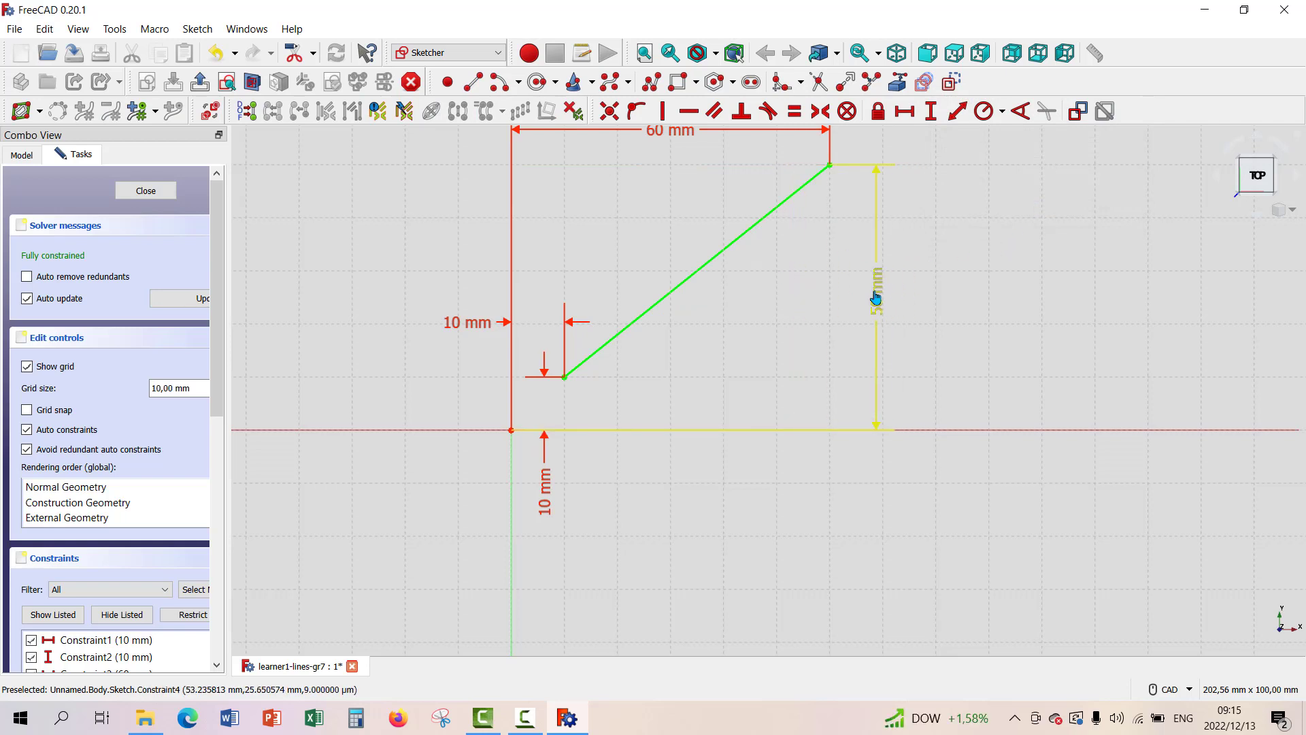
{"action": "scroll", "coordinate": [1003, 281], "scroll_direction": "up", "scroll_amount": 1}
{"action": "scroll", "coordinate": [1003, 281], "scroll_direction": "down", "scroll_amount": 3}
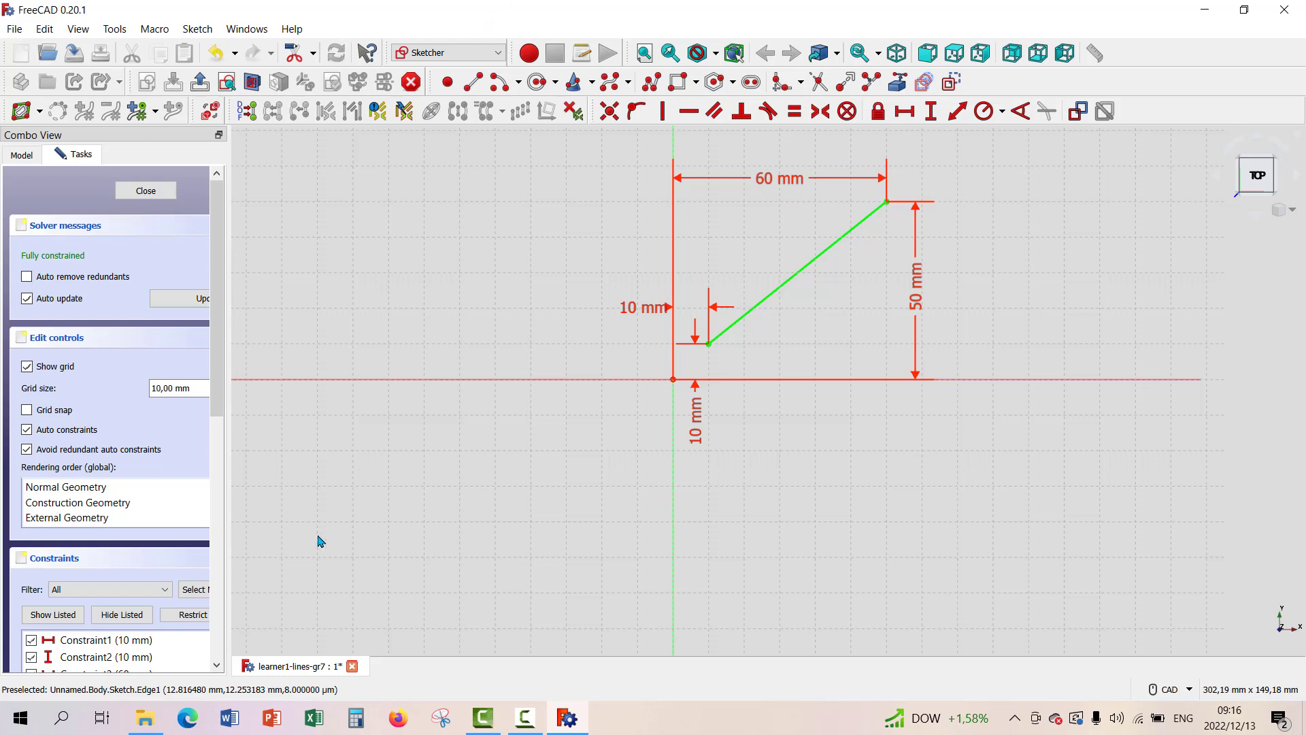
- Close the learner1-lines-gr7 document, discarding its changes, and create a new empty document
{"action": "left_click", "coordinate": [354, 668]}
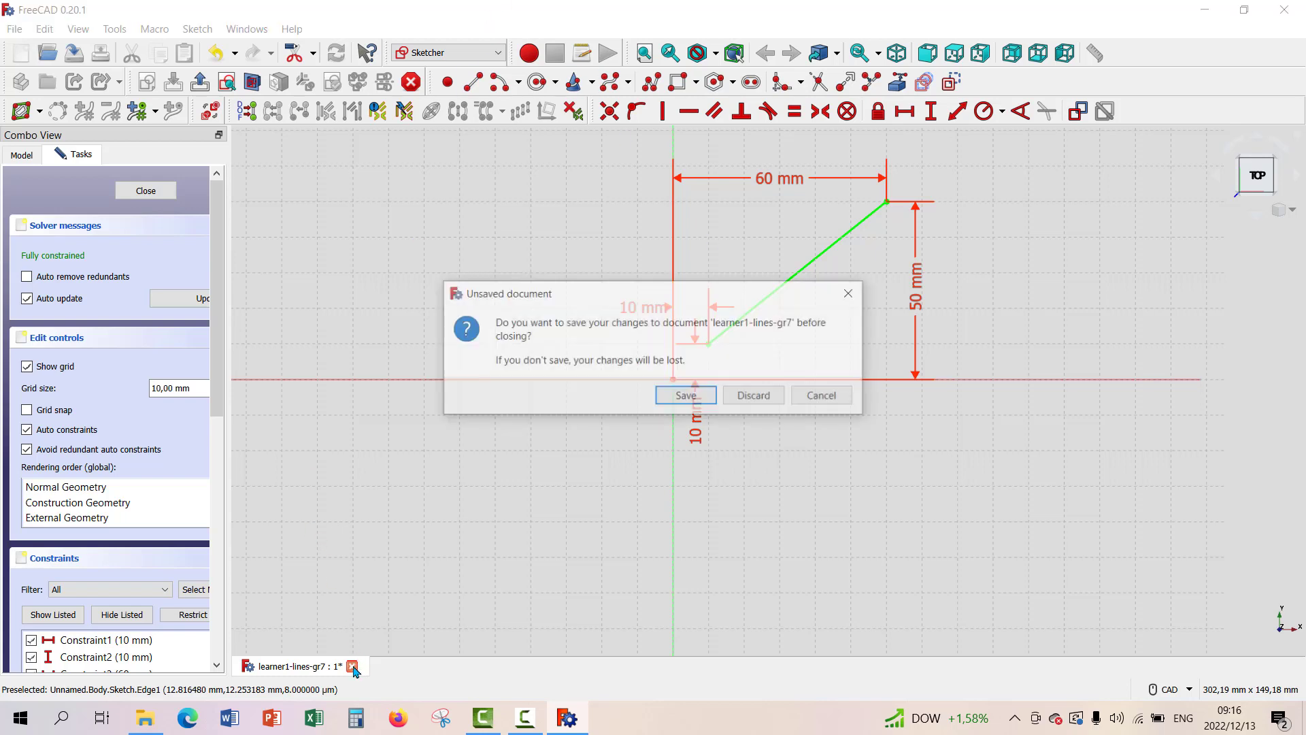
{"action": "left_click", "coordinate": [755, 396]}
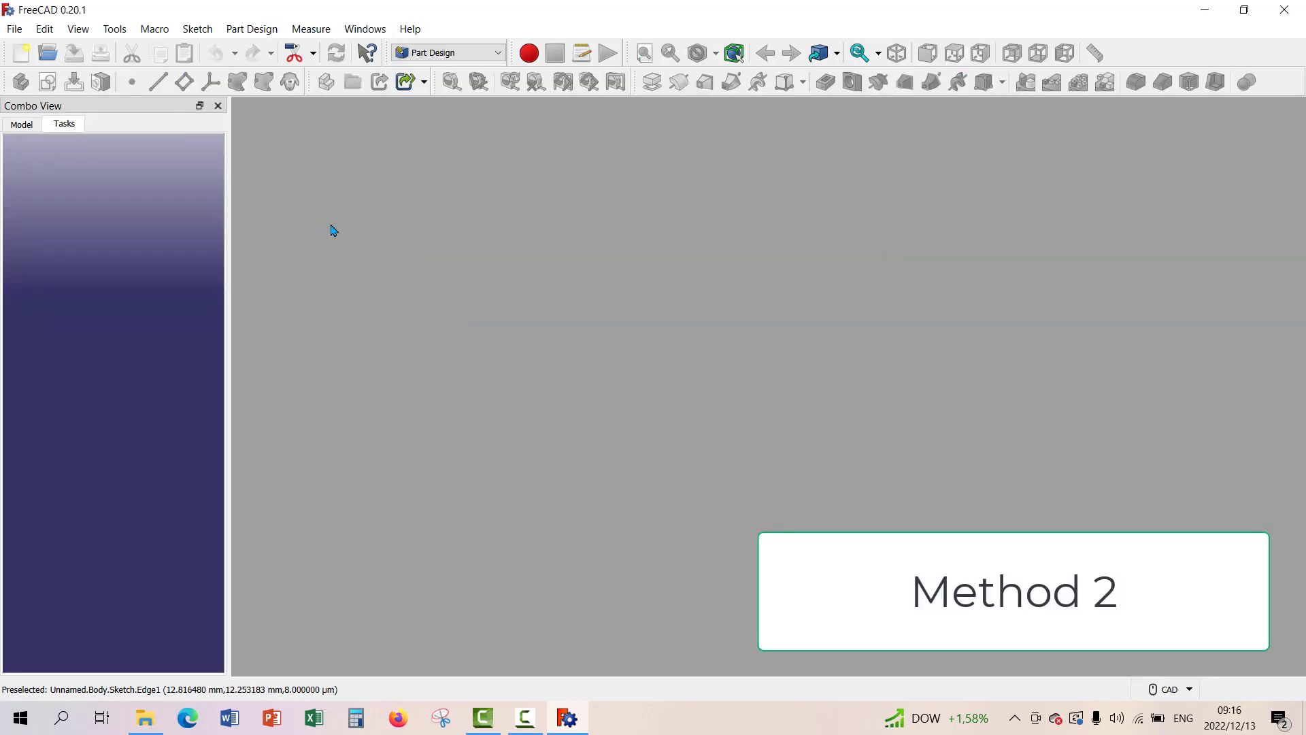
{"action": "key", "text": "ctrl+n"}
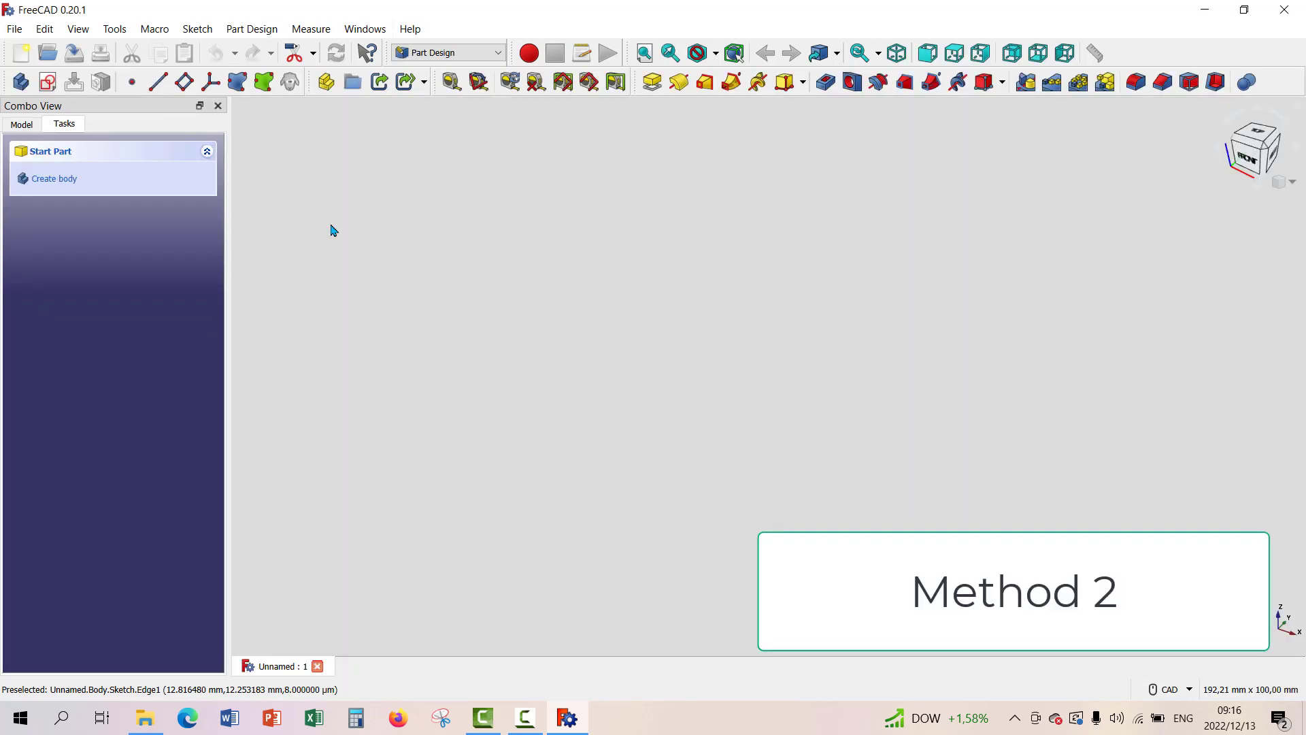
- Create a body in the new document and start a sketch on its XY plane
{"action": "left_click", "coordinate": [46, 182]}
{"action": "left_click", "coordinate": [58, 183]}
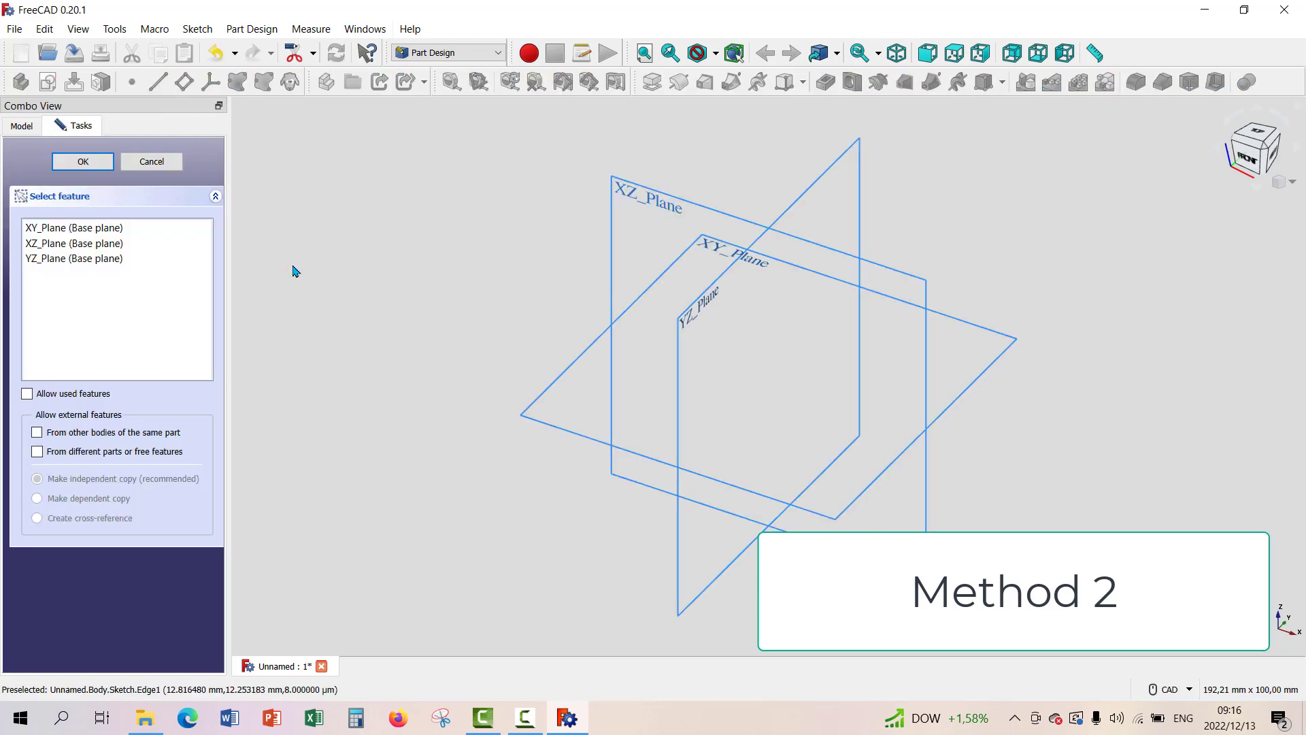
{"action": "left_click", "coordinate": [54, 227]}
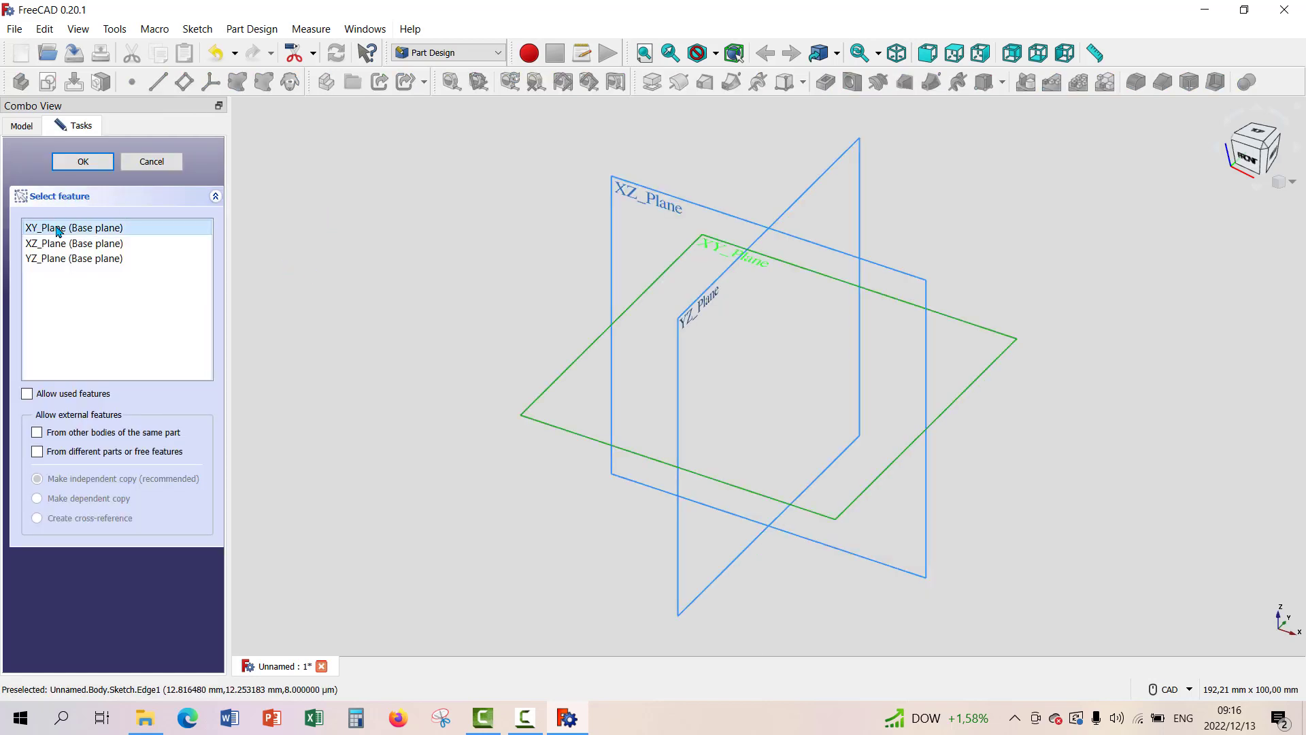
{"action": "left_click", "coordinate": [83, 164]}
- Sketch a rising line from about (10, 10) to (59, 45) mm
{"action": "middle_click_drag", "start_coordinate": [567, 439], "coordinate": [388, 367]}
{"action": "left_click", "coordinate": [473, 82]}
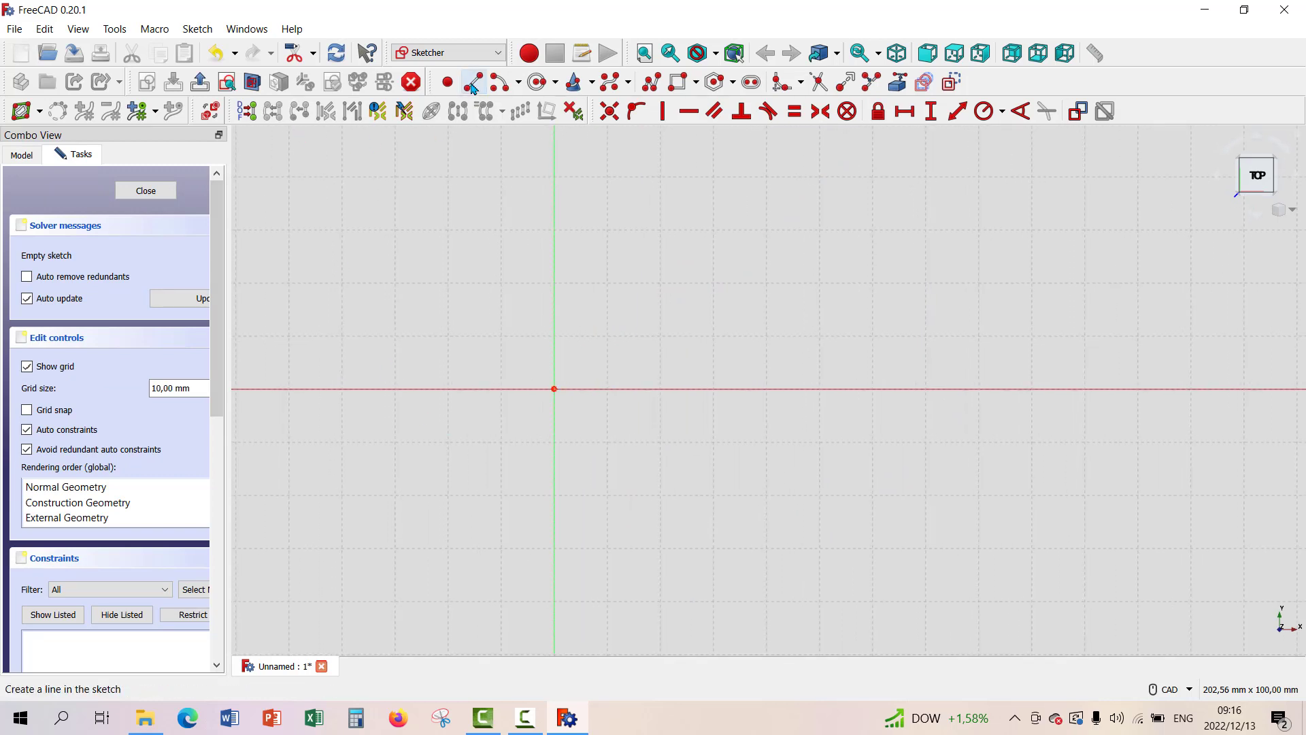
{"action": "left_click", "coordinate": [607, 337]}
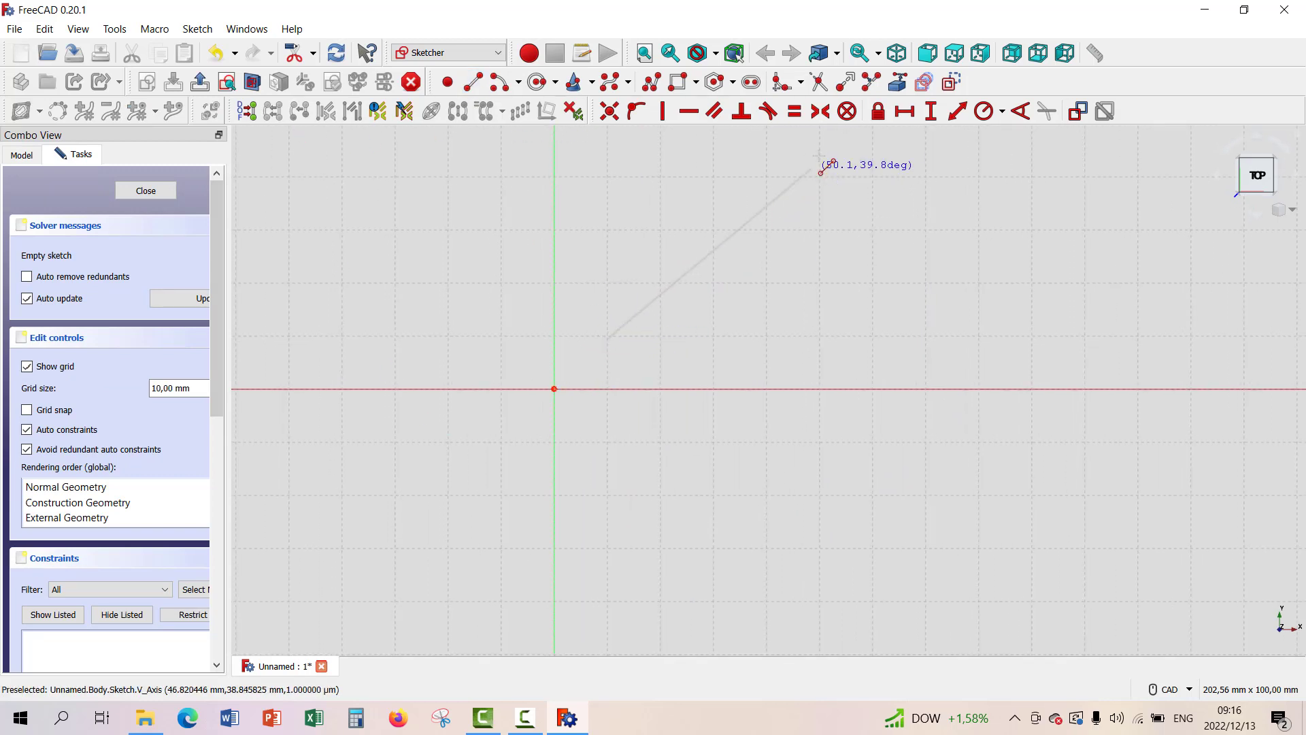
{"action": "left_click", "coordinate": [865, 148]}
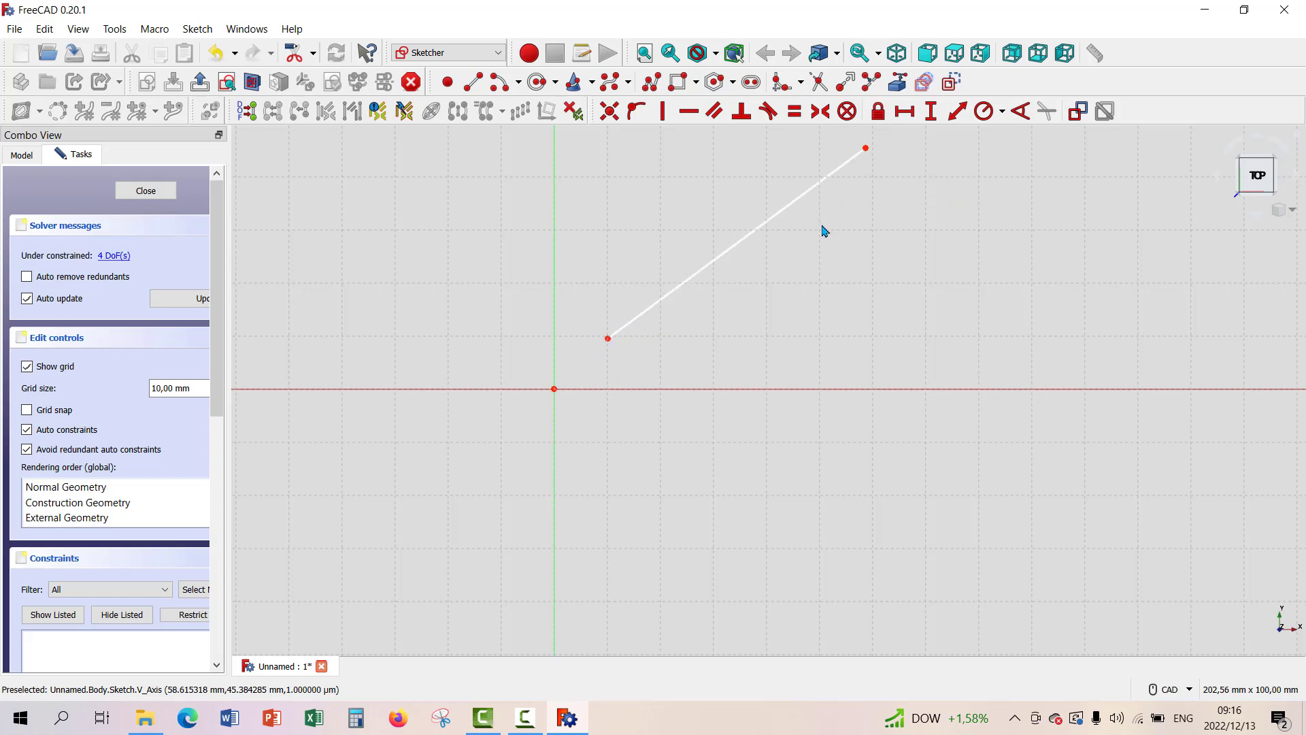
{"action": "mouse_move", "coordinate": [823, 228]}
{"action": "middle_mouse_down"}
{"action": "mouse_move", "coordinate": [560, 349]}
{"action": "mouse_move", "coordinate": [639, 324]}
{"action": "middle_mouse_up"}
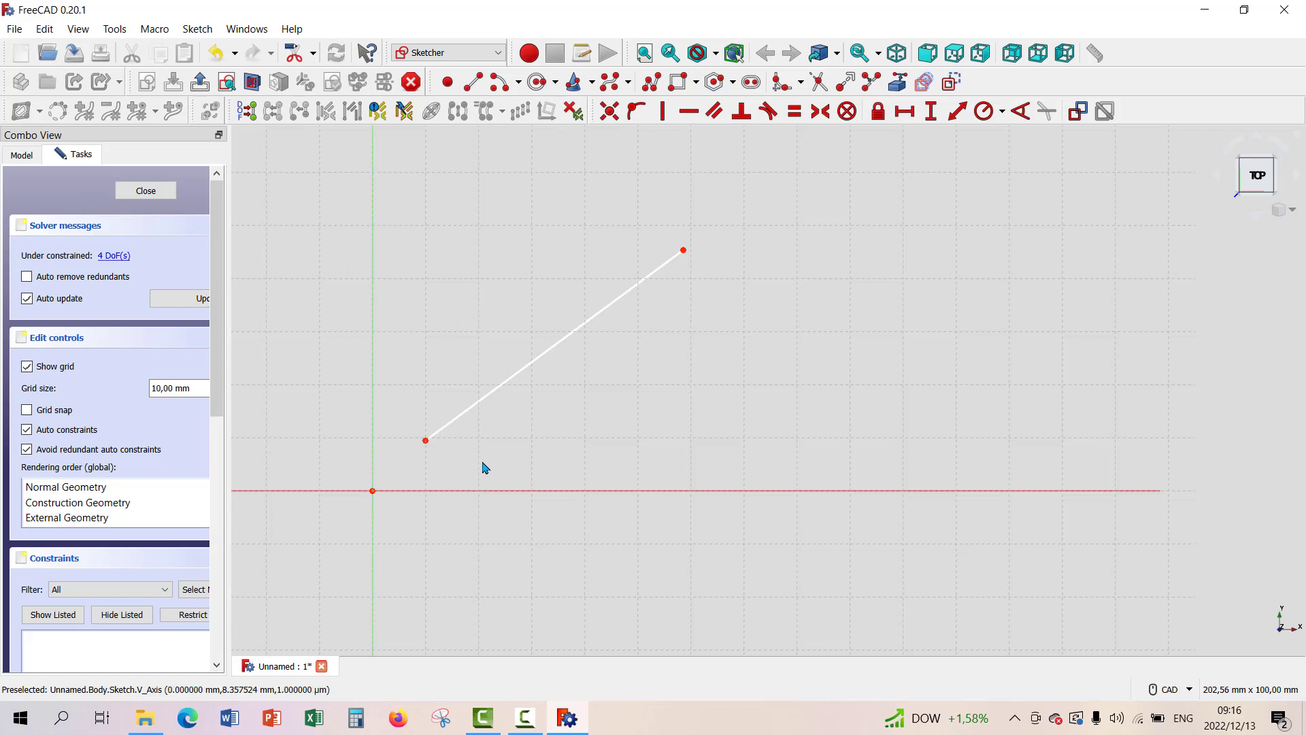
- Make the line's lower endpoint coincident with the origin, and move its upper endpoint to about (59, 43) mm
{"action": "left_click", "coordinate": [425, 441]}
{"action": "left_click", "coordinate": [373, 490]}
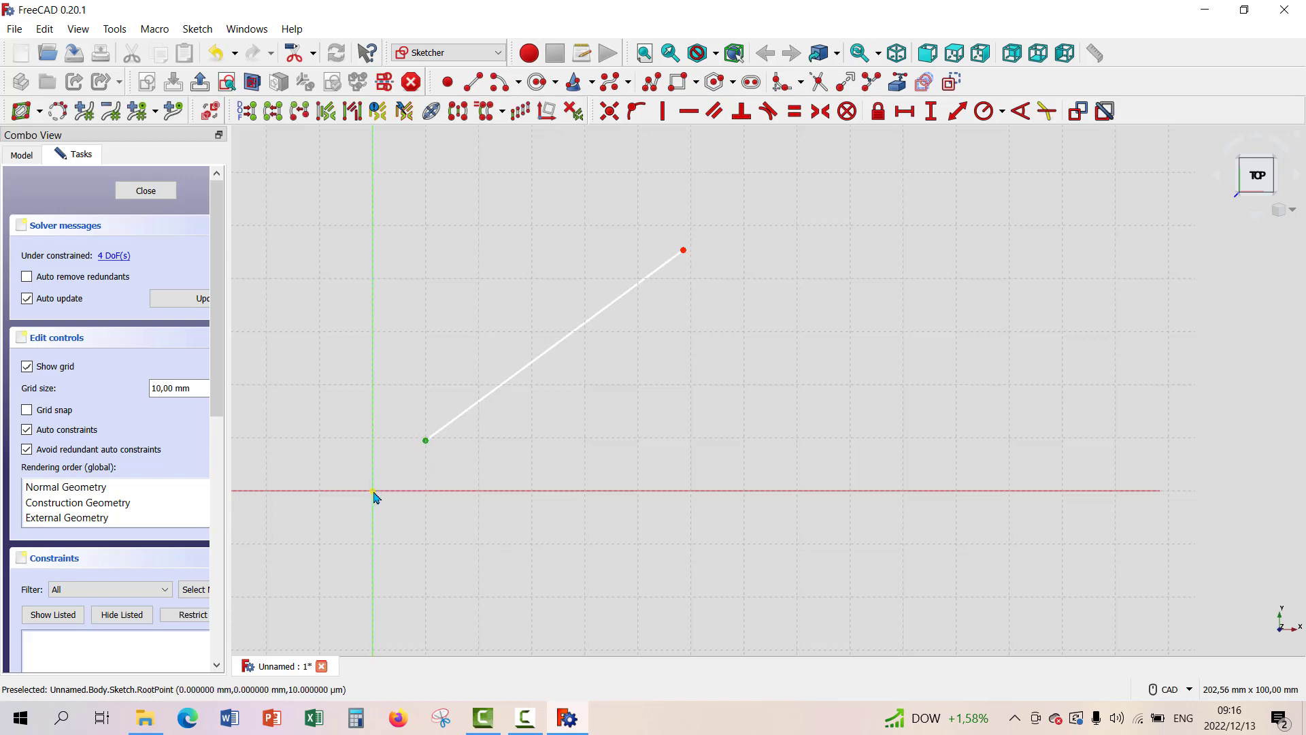
{"action": "left_click", "coordinate": [610, 111]}
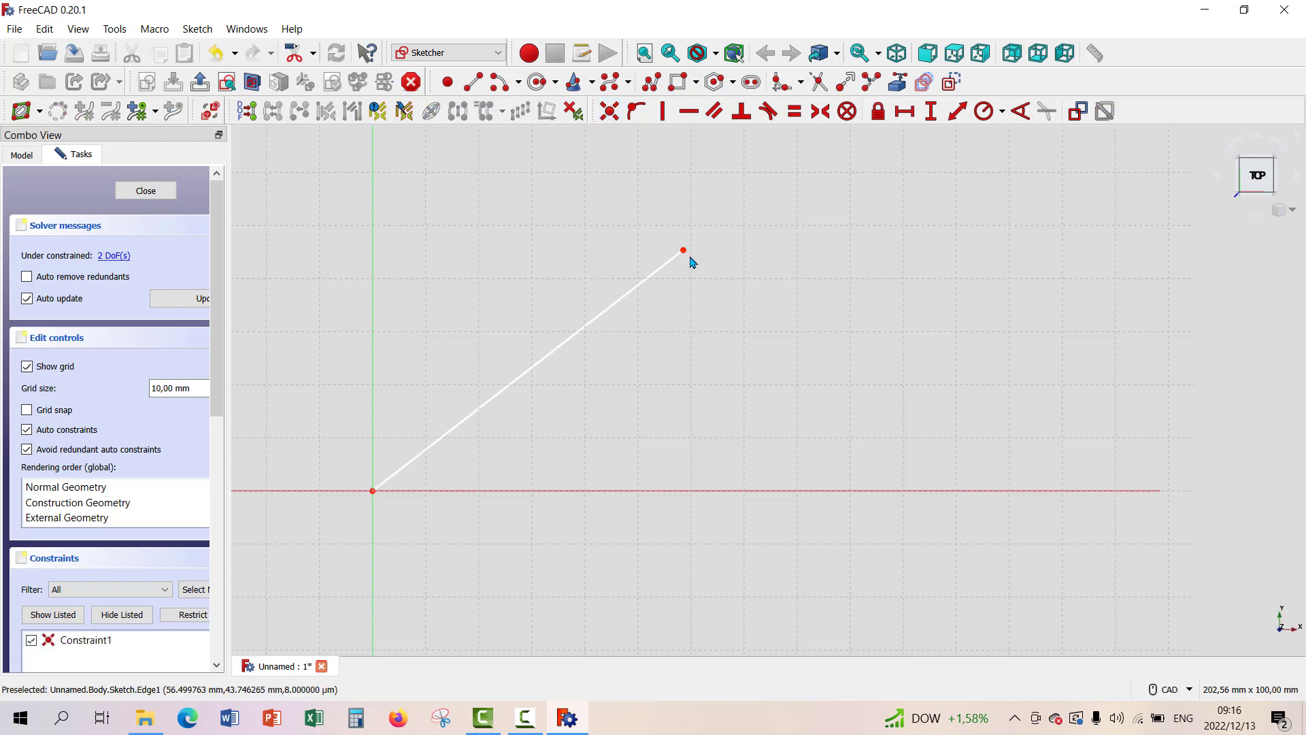
{"action": "mouse_move", "coordinate": [682, 253]}
{"action": "left_mouse_down"}
{"action": "mouse_move", "coordinate": [527, 239]}
{"action": "mouse_move", "coordinate": [671, 283]}
{"action": "mouse_move", "coordinate": [682, 349]}
{"action": "mouse_move", "coordinate": [711, 295]}
{"action": "left_mouse_up"}
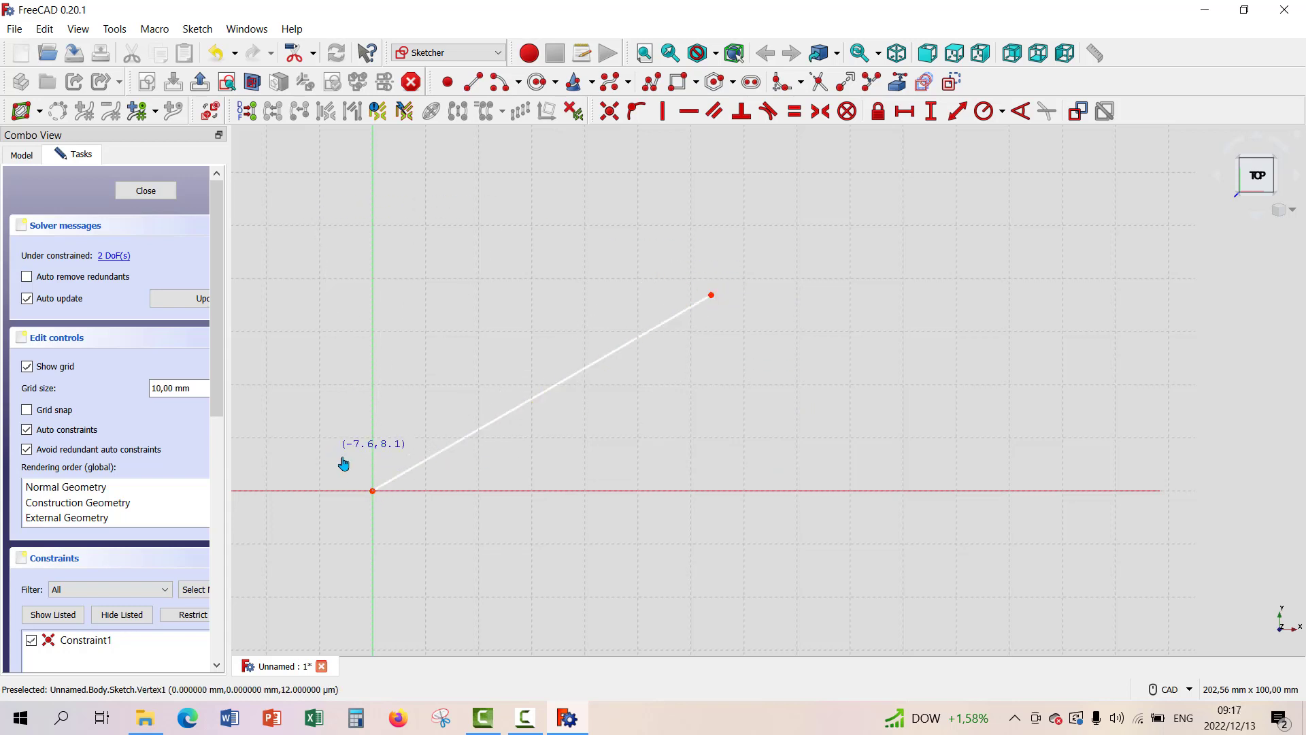
{"action": "left_click_drag", "start_coordinate": [711, 296], "coordinate": [685, 262]}
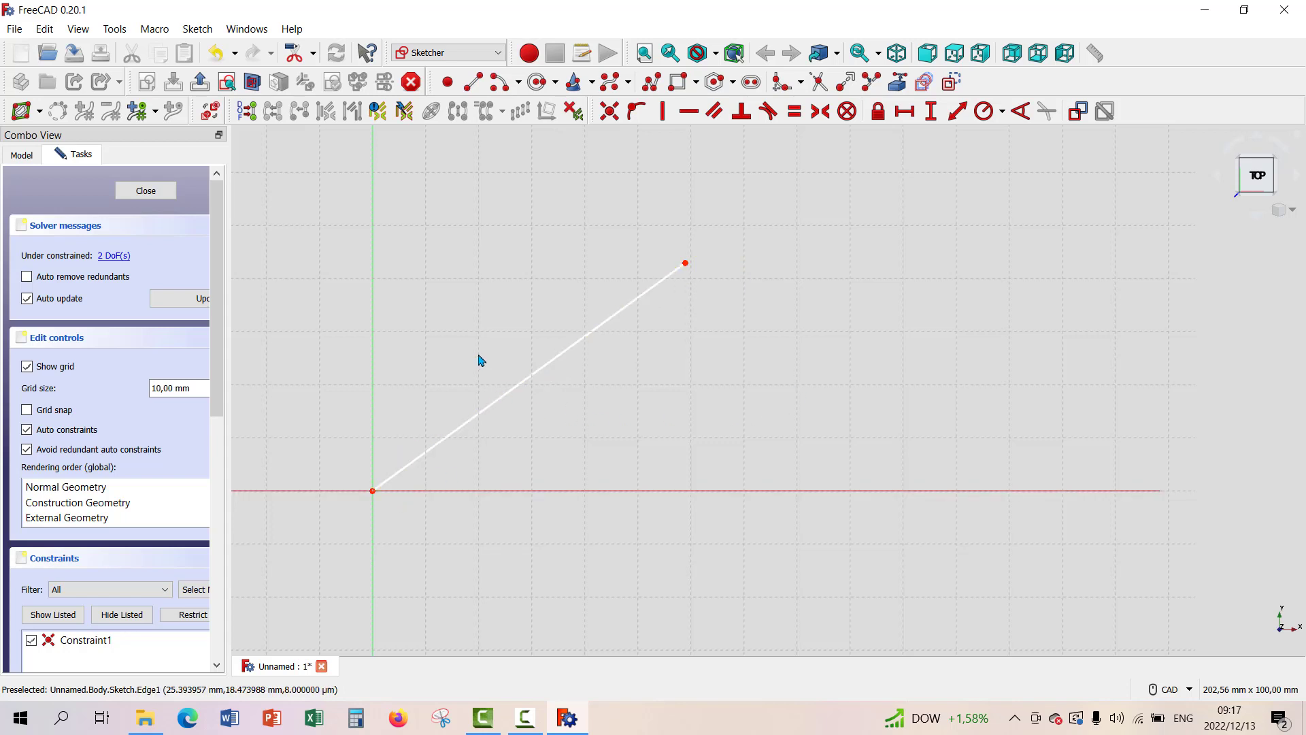
- Constrain the angle between the line and the horizontal axis to 45°
{"action": "left_click", "coordinate": [563, 361]}
{"action": "left_click", "coordinate": [596, 495]}
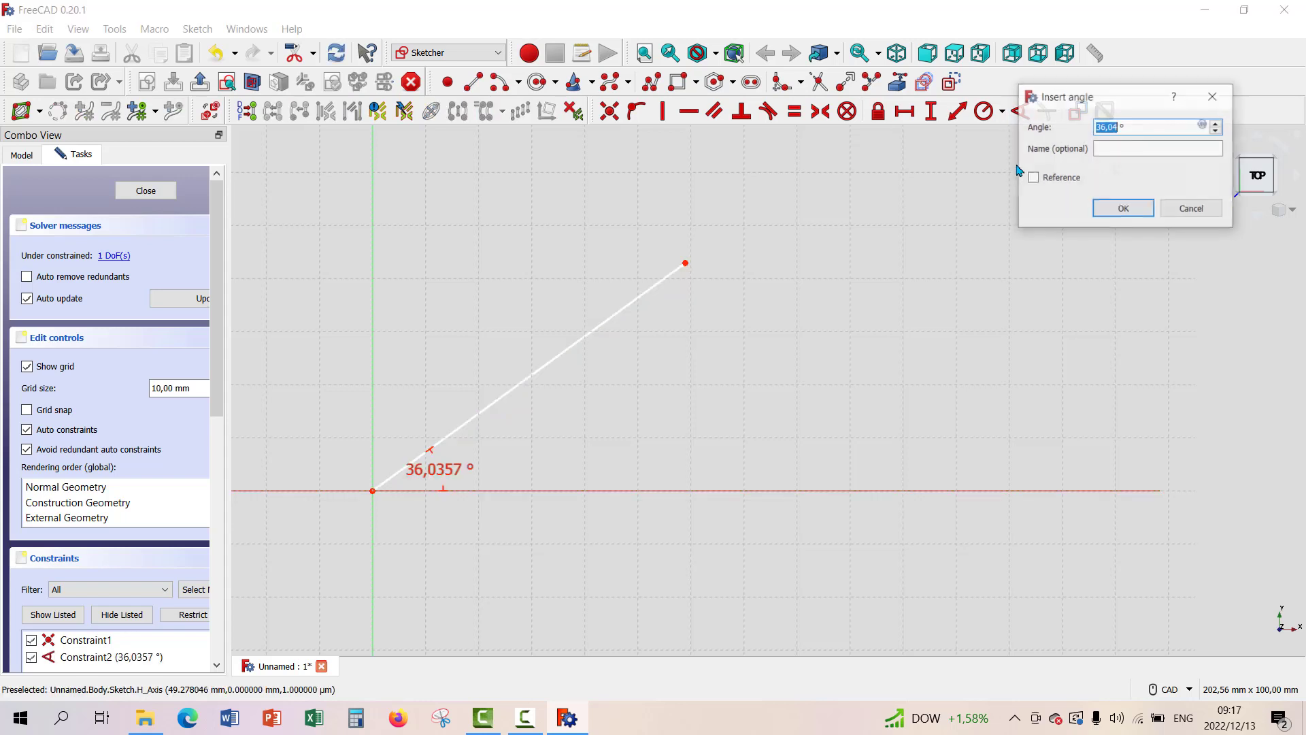
{"action": "left_click", "coordinate": [1019, 111]}
{"action": "left_click", "coordinate": [1097, 145]}
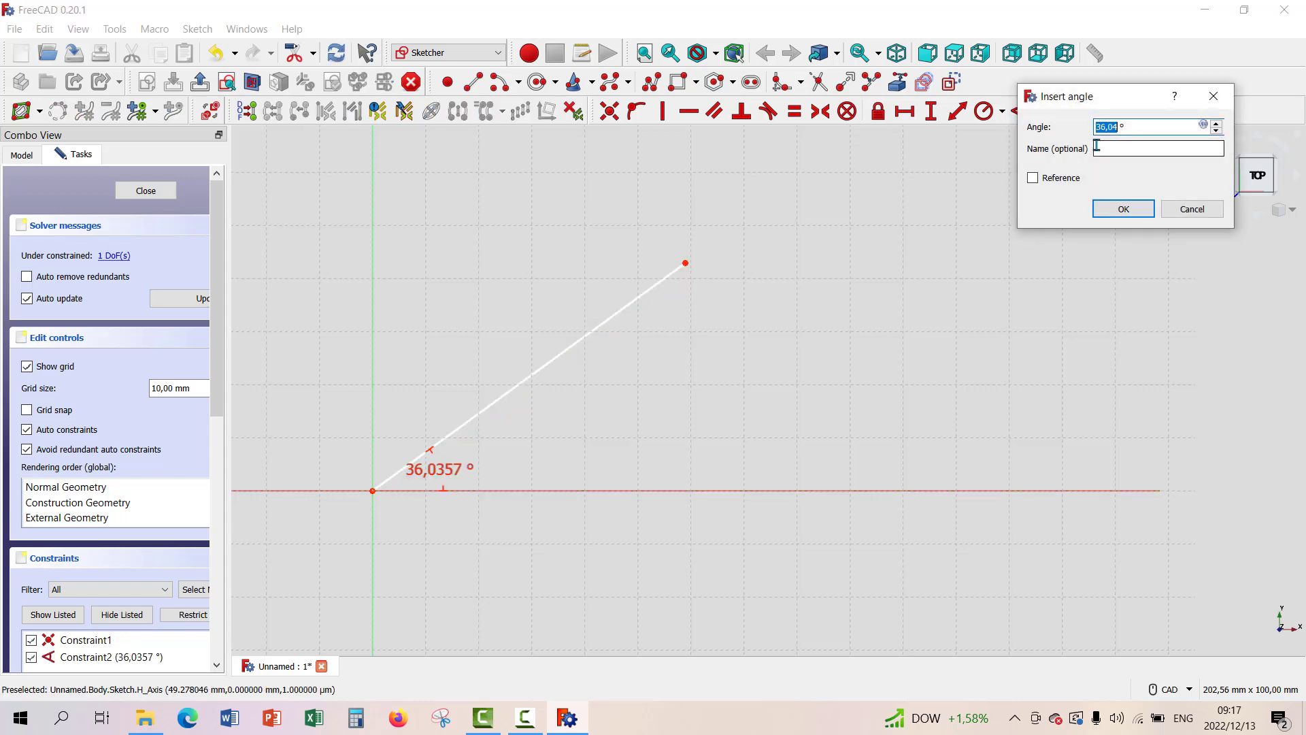
{"action": "type", "text": "45"}
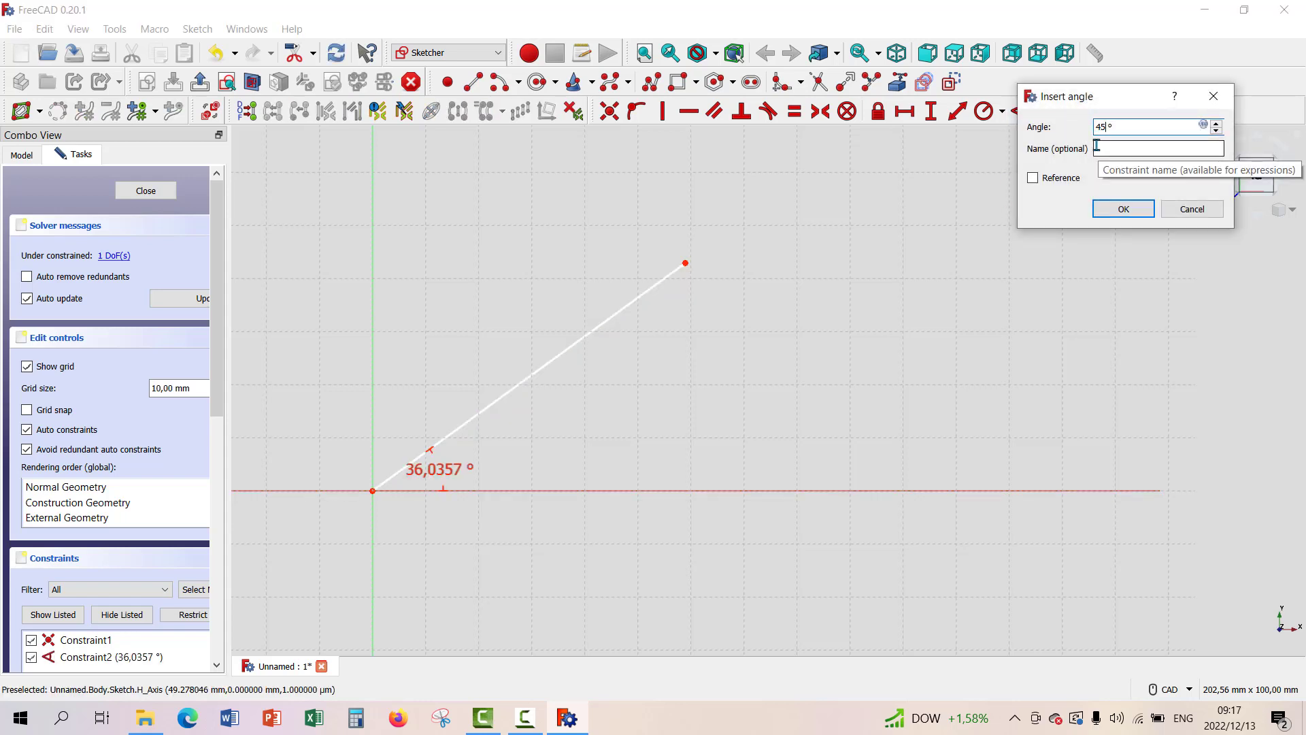
{"action": "left_click", "coordinate": [1140, 209]}
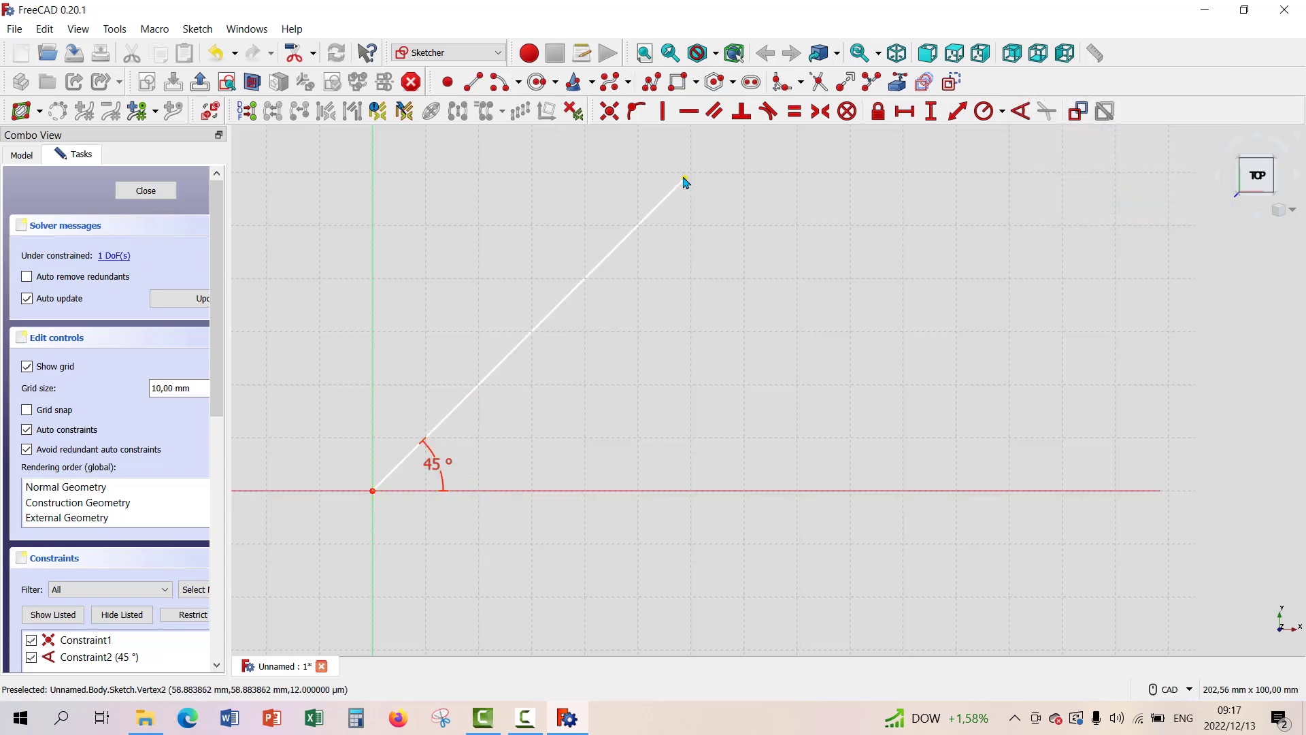
- Constrain the line's length to 80 mm, and move the angle dimension farther out from the origin
{"action": "mouse_move", "coordinate": [687, 183]}
{"action": "left_mouse_down"}
{"action": "mouse_move", "coordinate": [610, 277]}
{"action": "mouse_move", "coordinate": [702, 183]}
{"action": "mouse_move", "coordinate": [620, 252]}
{"action": "mouse_move", "coordinate": [703, 186]}
{"action": "left_mouse_up"}
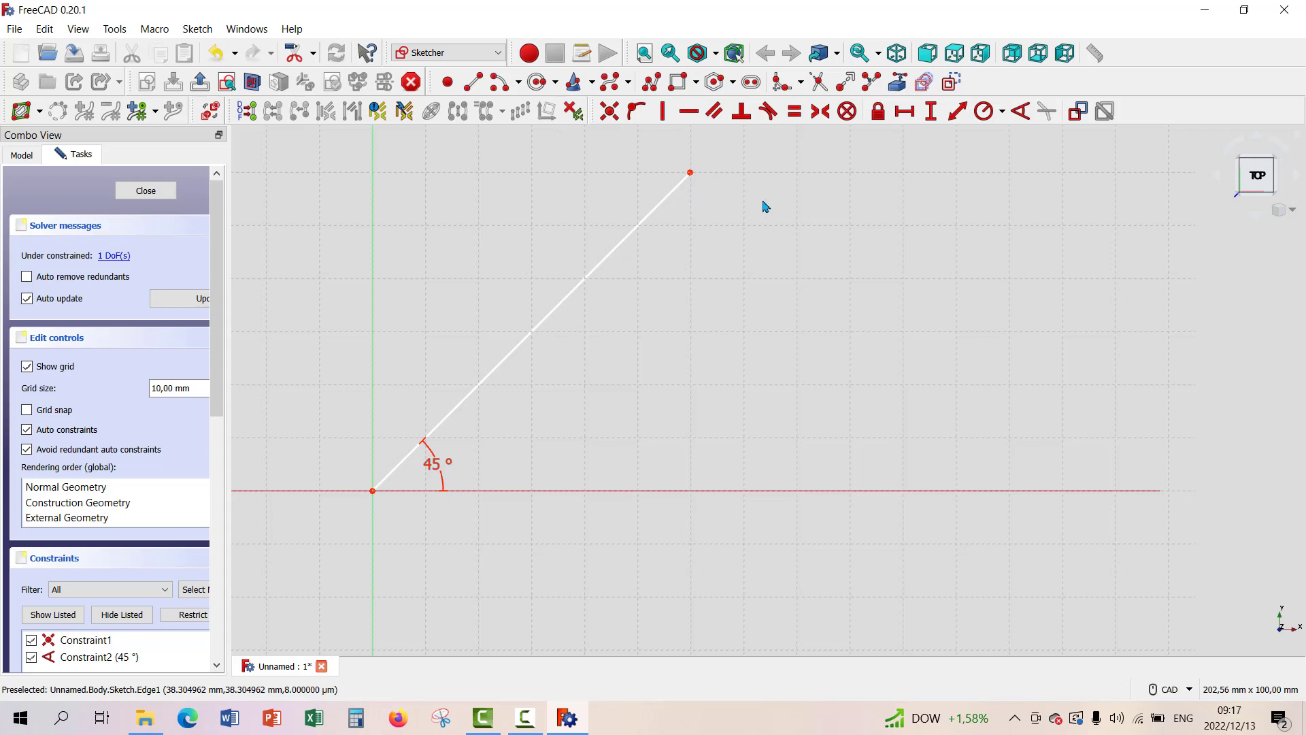
{"action": "left_click", "coordinate": [957, 110]}
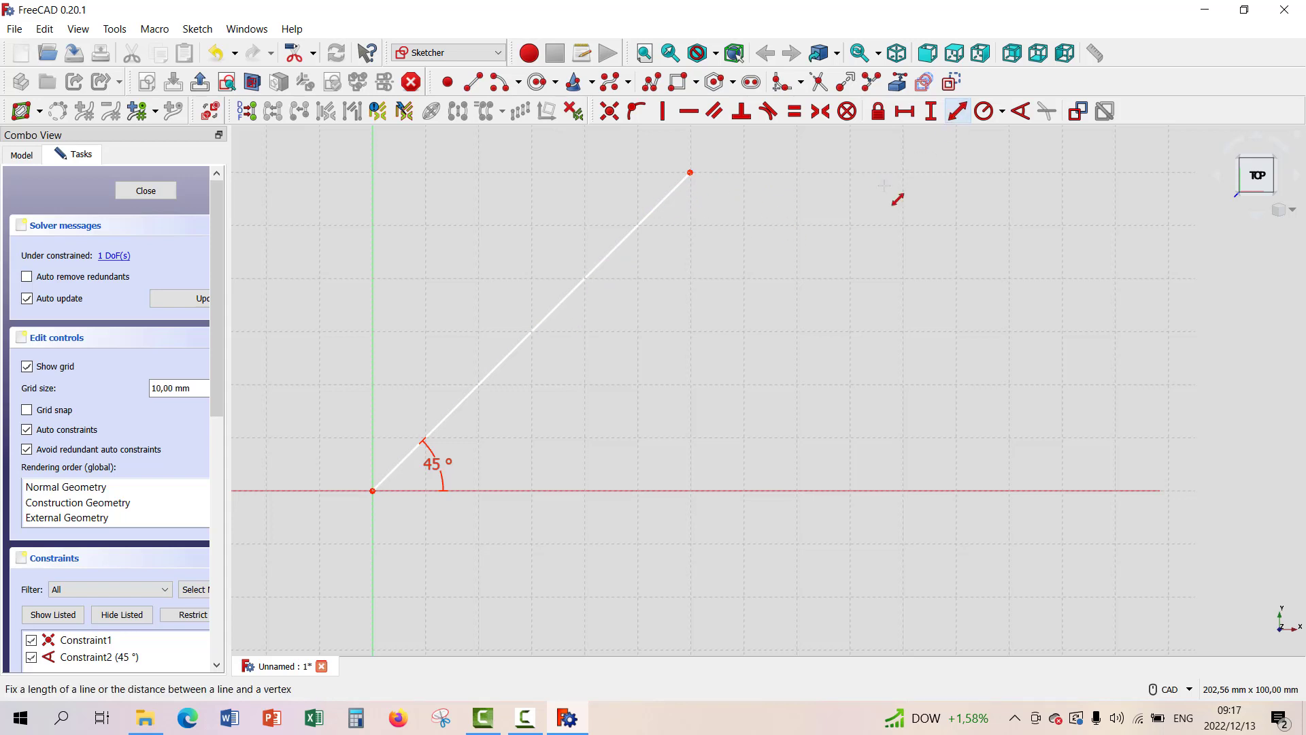
{"action": "left_click", "coordinate": [677, 184]}
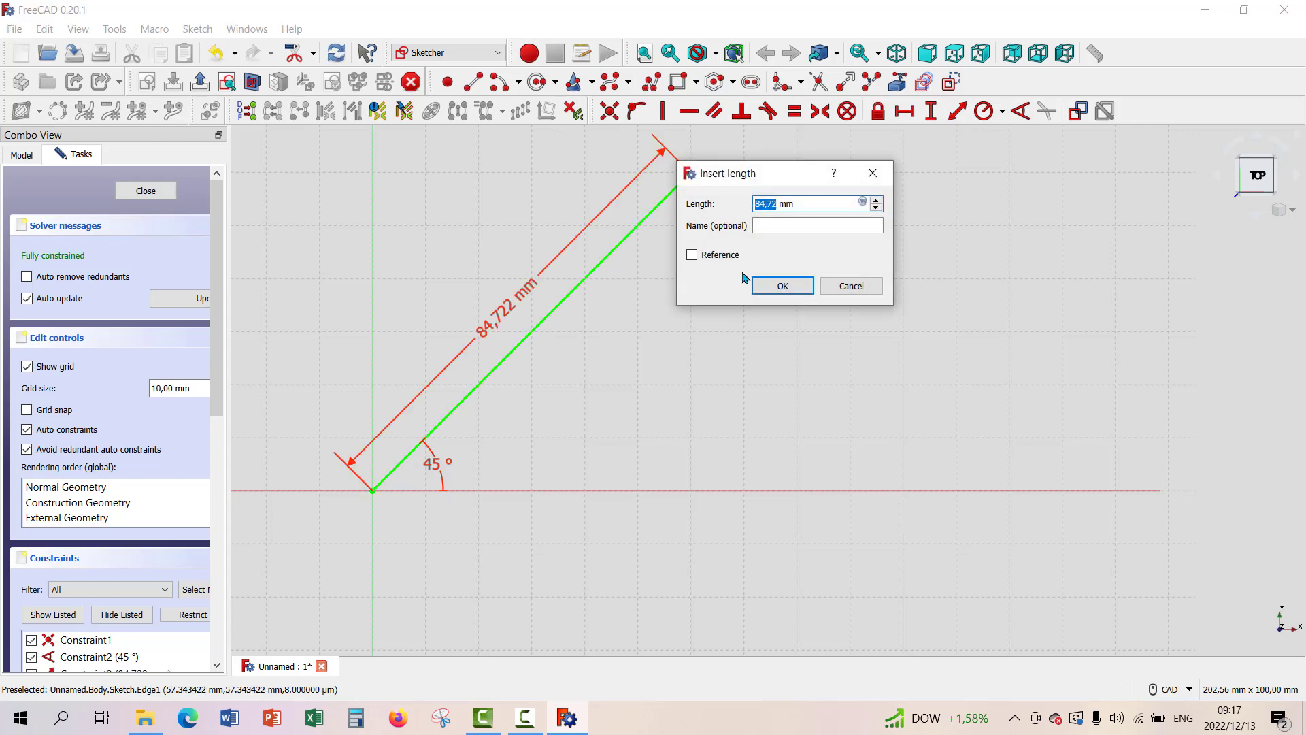
{"action": "type", "text": "8"}
{"action": "left_click", "coordinate": [779, 285]}
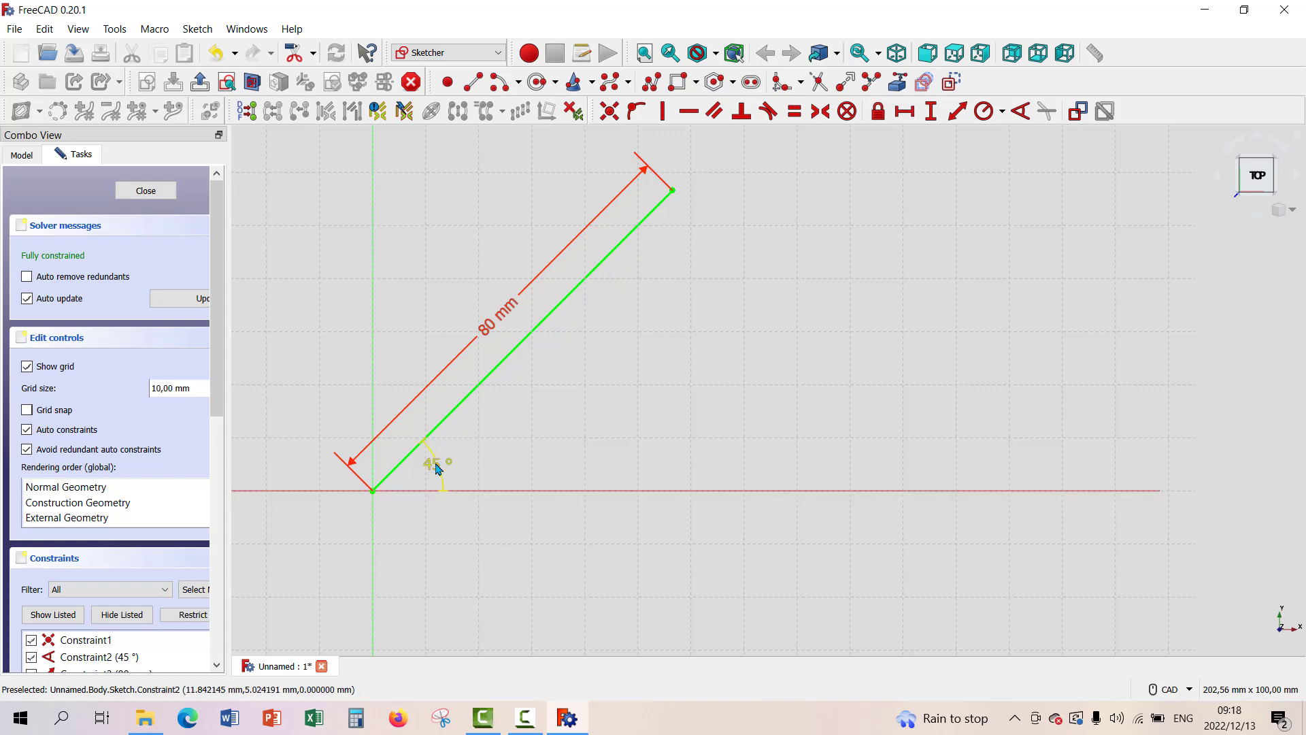
{"action": "left_click_drag", "start_coordinate": [436, 468], "coordinate": [627, 374]}
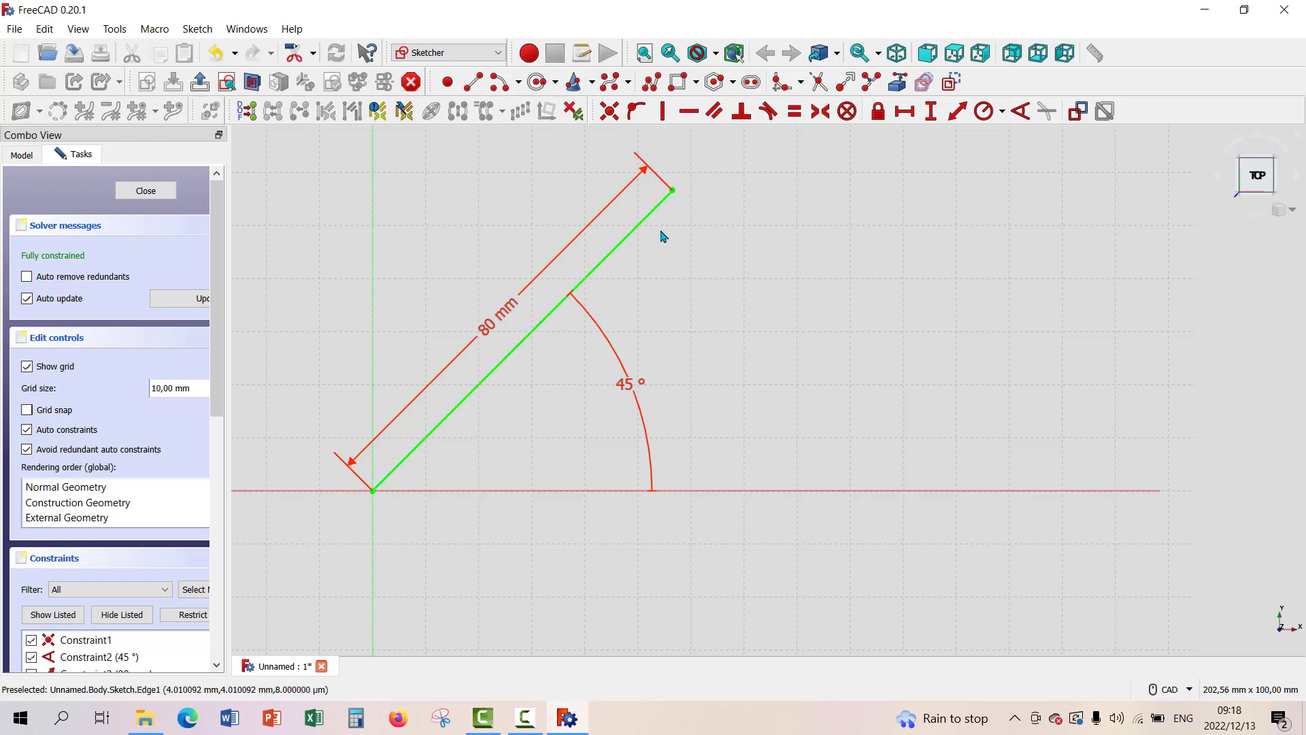
- Close the current document, discarding its unsaved changes, and create a new empty document
{"action": "left_click", "coordinate": [324, 667]}
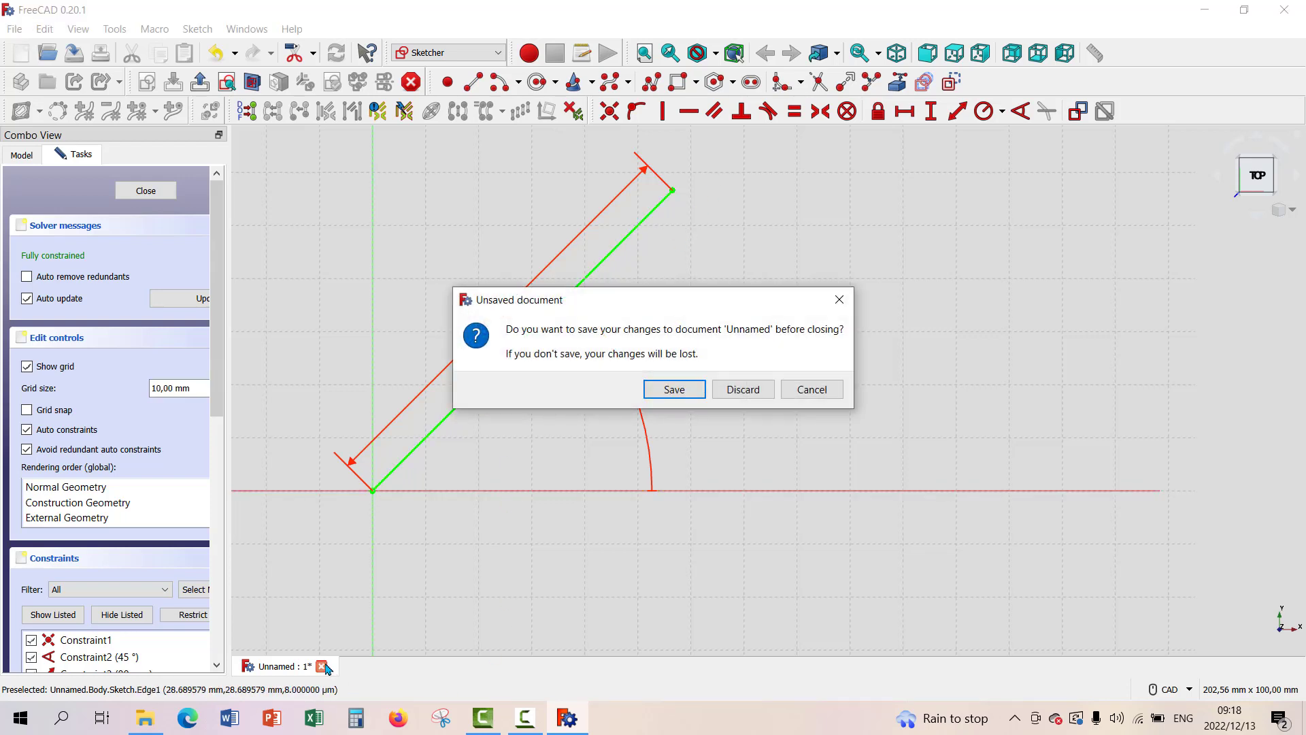
{"action": "left_click", "coordinate": [753, 390]}
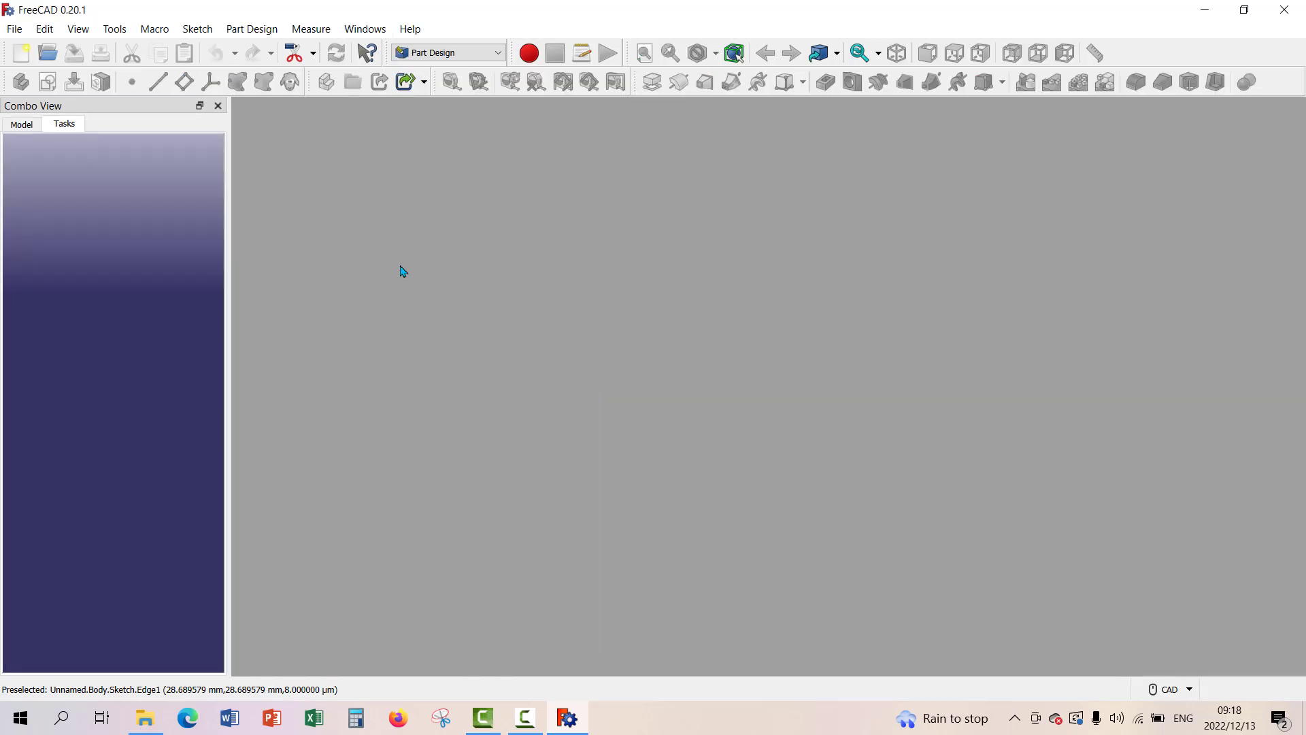
{"action": "key", "text": "ctrl+n"}
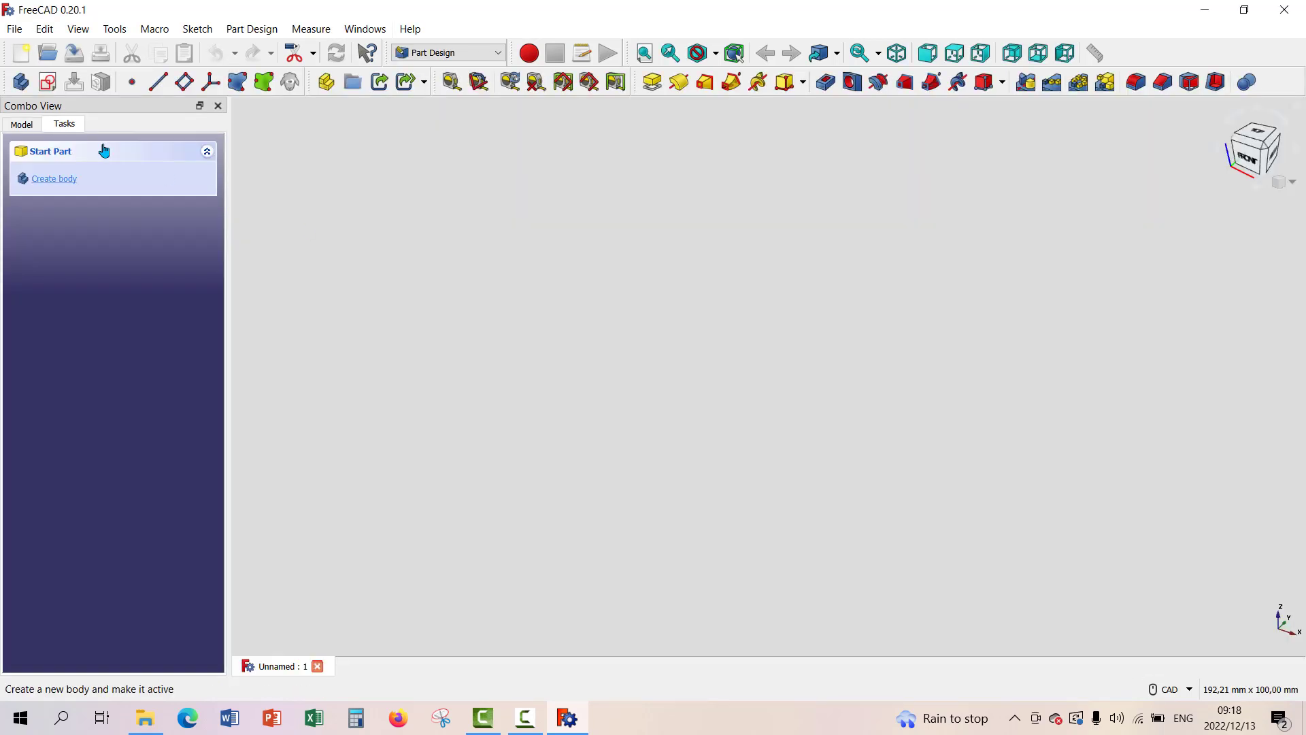
- Create a body and start a new sketch on its XY plane
{"action": "left_click", "coordinate": [57, 181]}
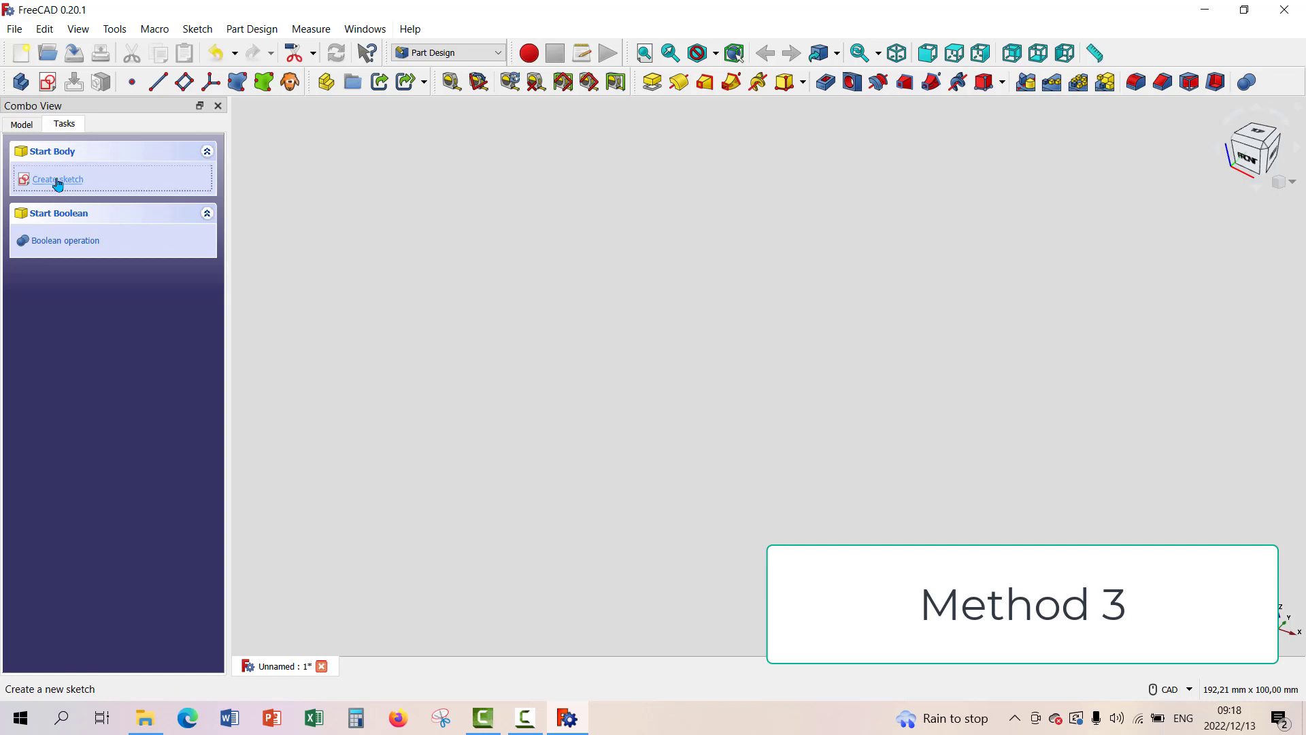
{"action": "left_click", "coordinate": [57, 235]}
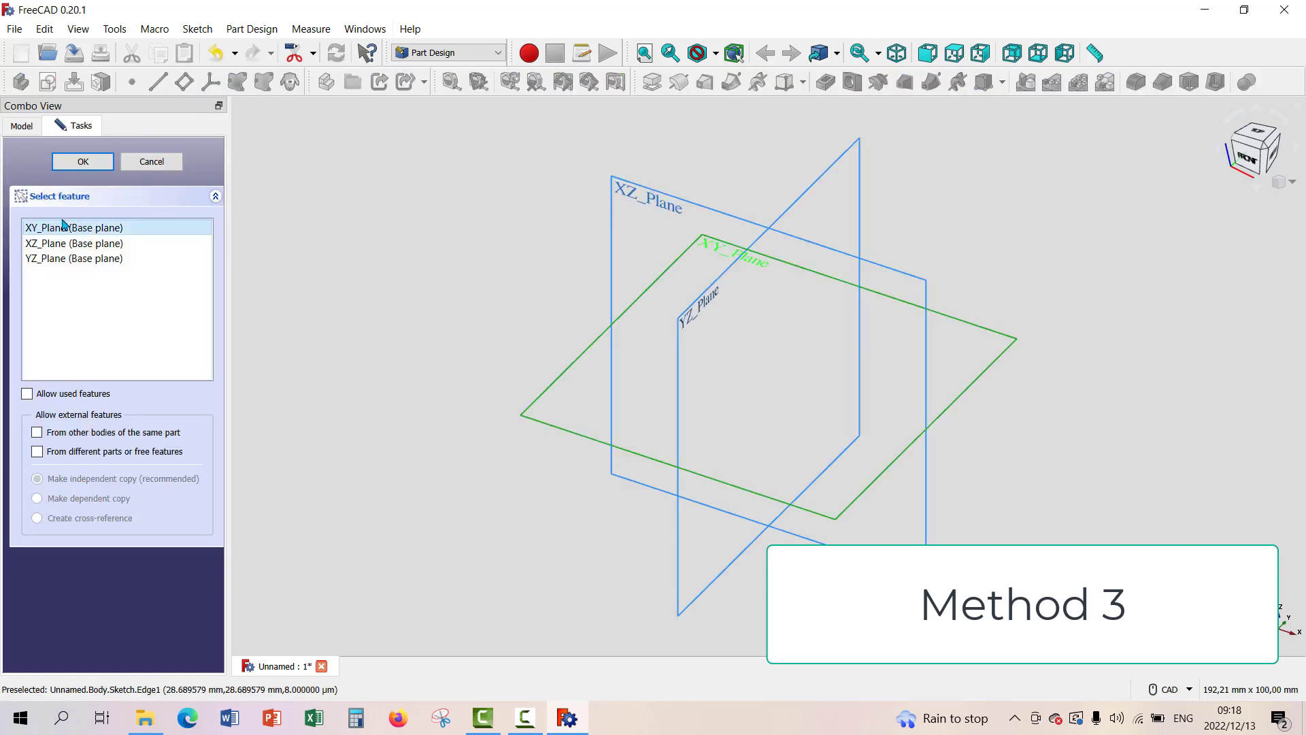
{"action": "left_click", "coordinate": [68, 161]}
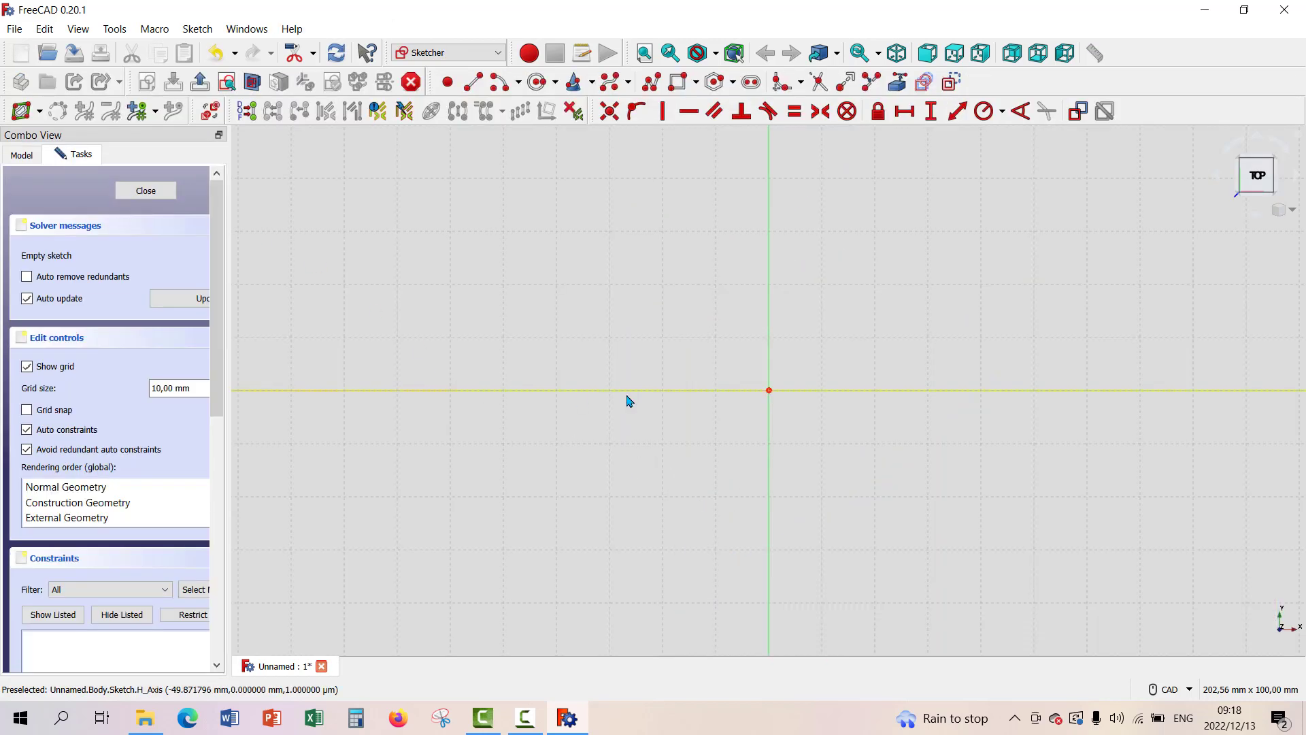
- Sketch a rising line in the upper-right quadrant from about (10, 11) to (66, 52) mm
{"action": "middle_click_drag", "start_coordinate": [610, 429], "coordinate": [297, 446]}
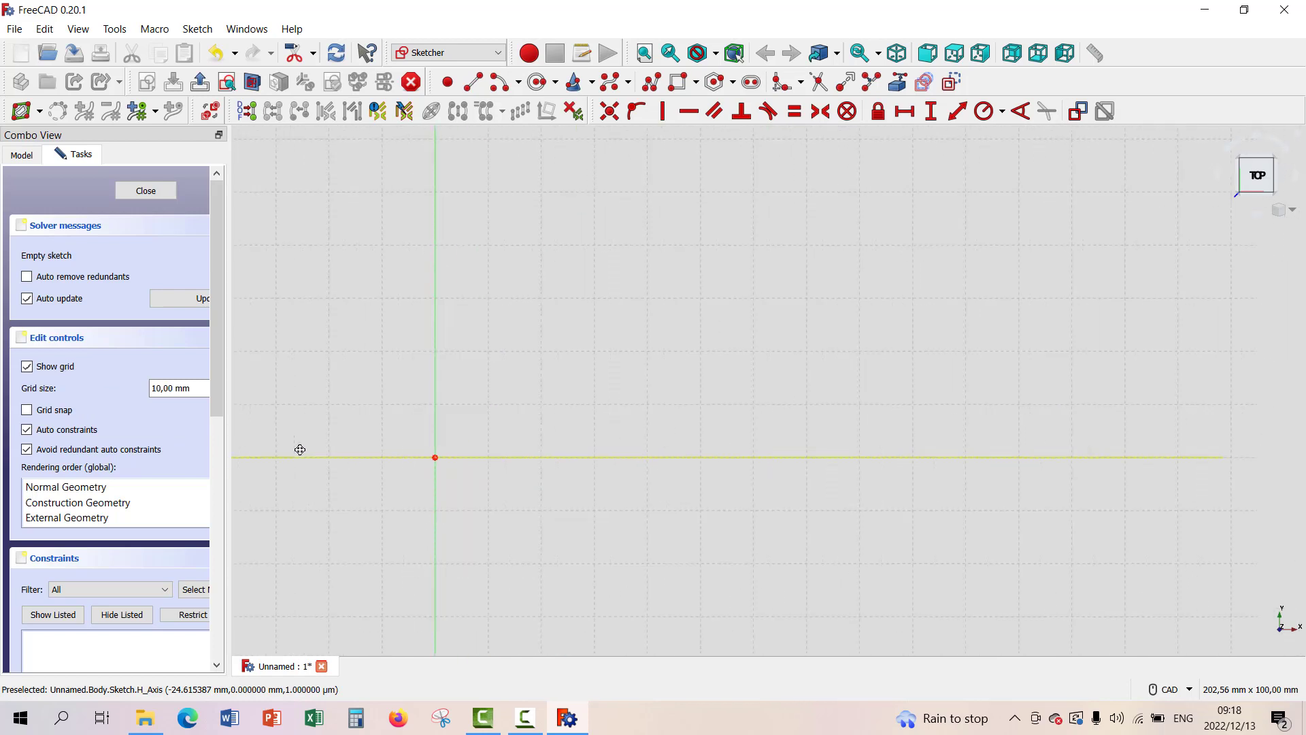
{"action": "left_click", "coordinate": [476, 84]}
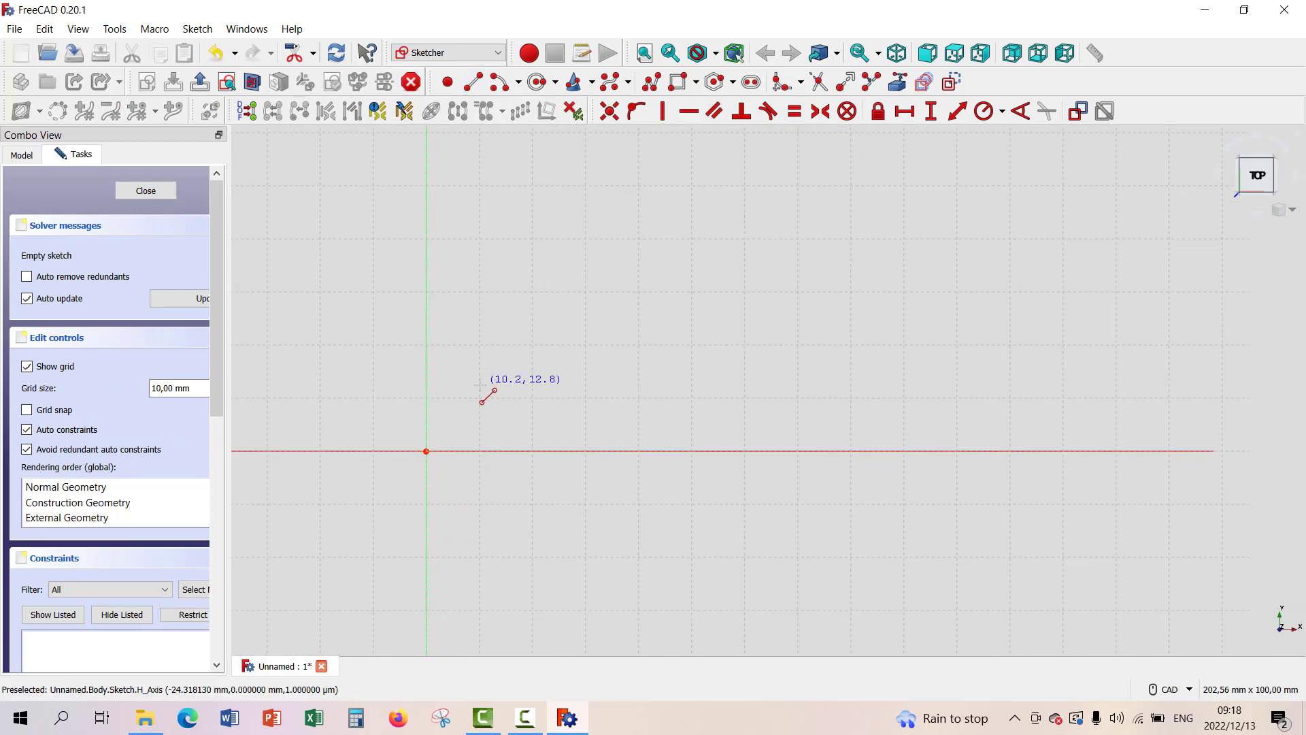
{"action": "left_click", "coordinate": [480, 396]}
{"action": "left_click", "coordinate": [777, 176]}
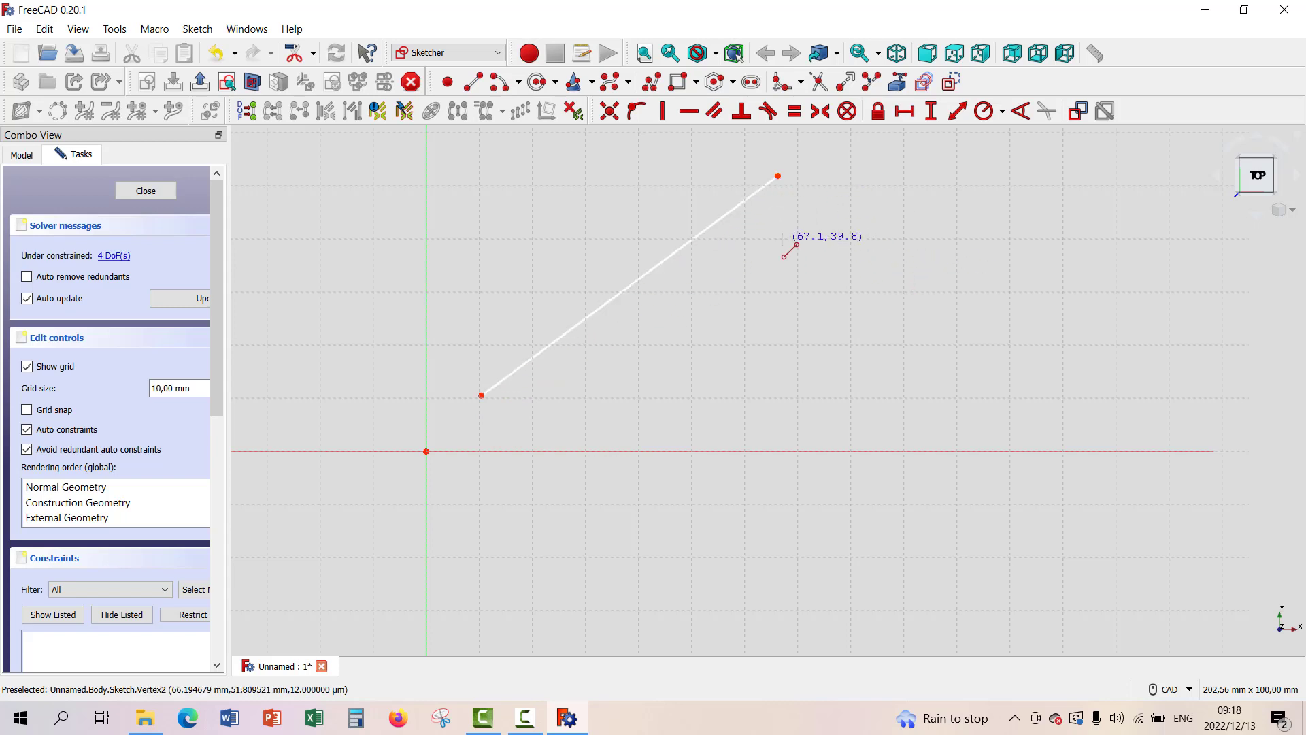
{"action": "key", "text": "Escape"}
- Make the line's lower endpoint coincident with the sketch origin
{"action": "left_click", "coordinate": [481, 396]}
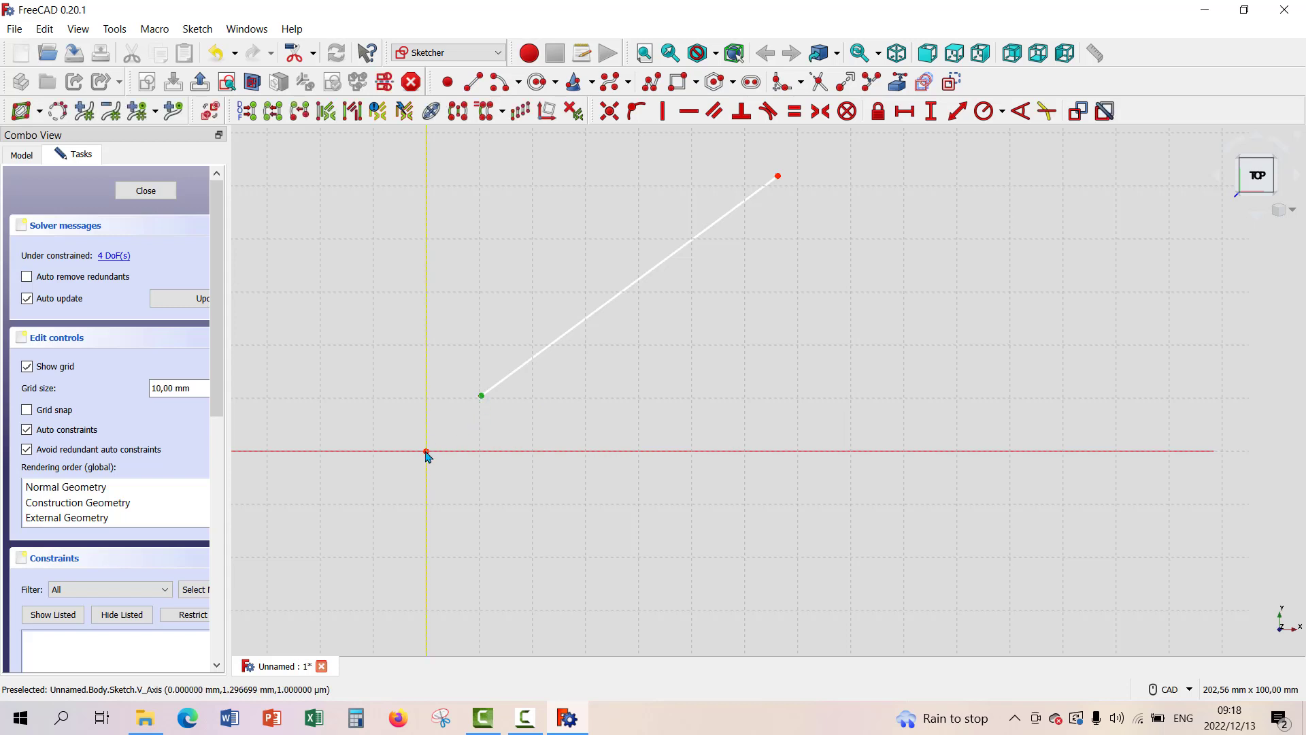
{"action": "left_click", "coordinate": [427, 452]}
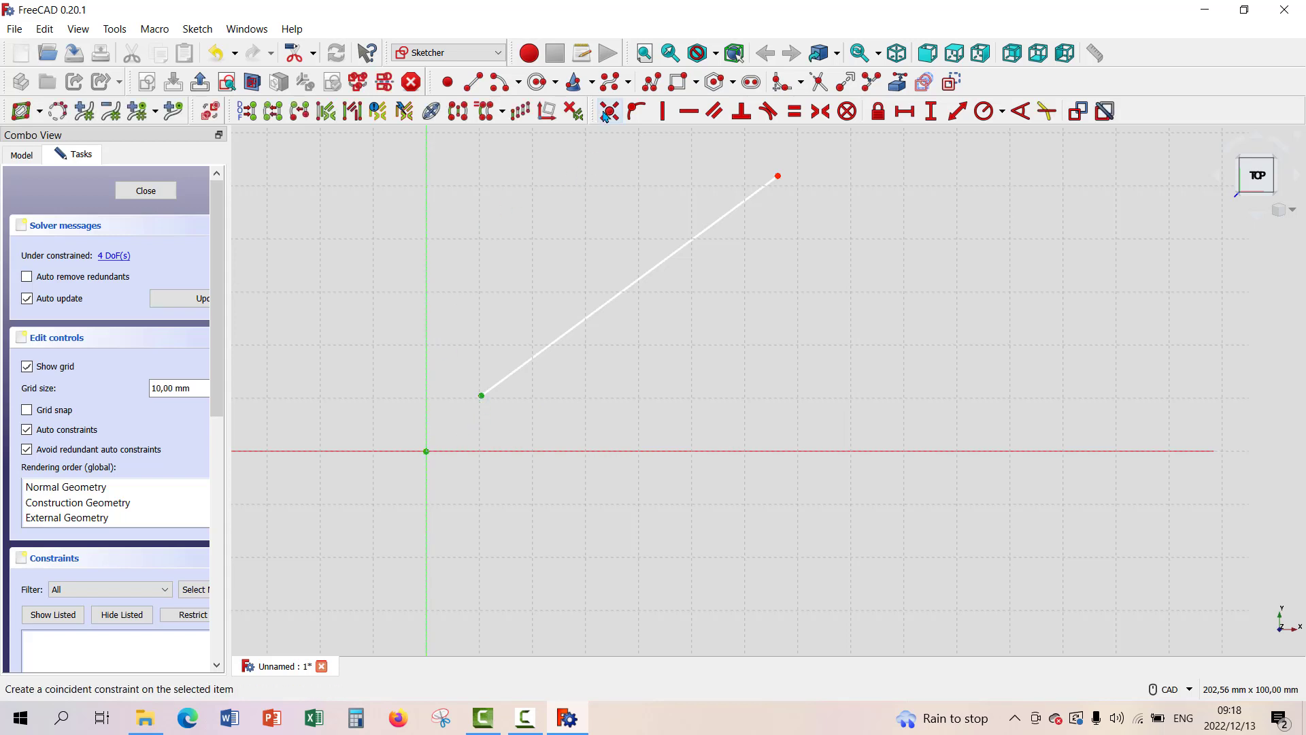
{"action": "left_click", "coordinate": [610, 110]}
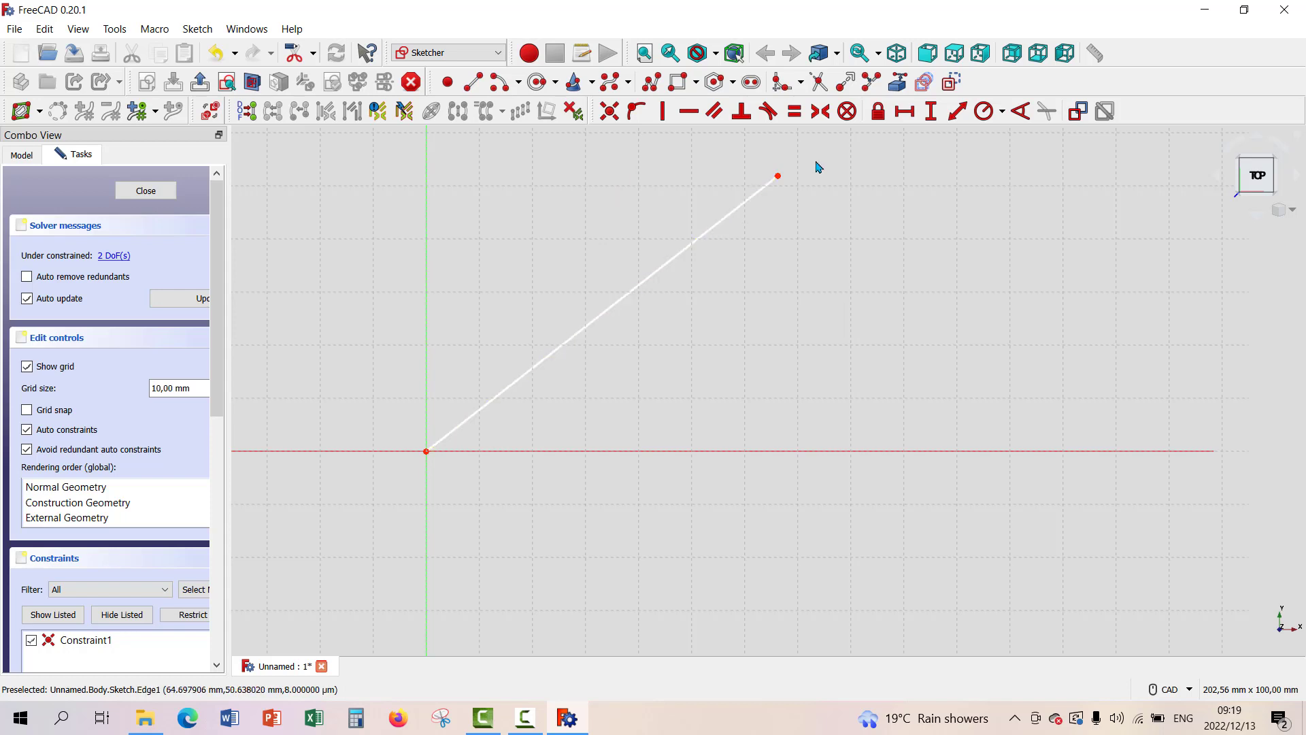
- Constrain the horizontal distance from the origin to the line's upper endpoint to 60 mm
{"action": "left_click", "coordinate": [779, 177]}
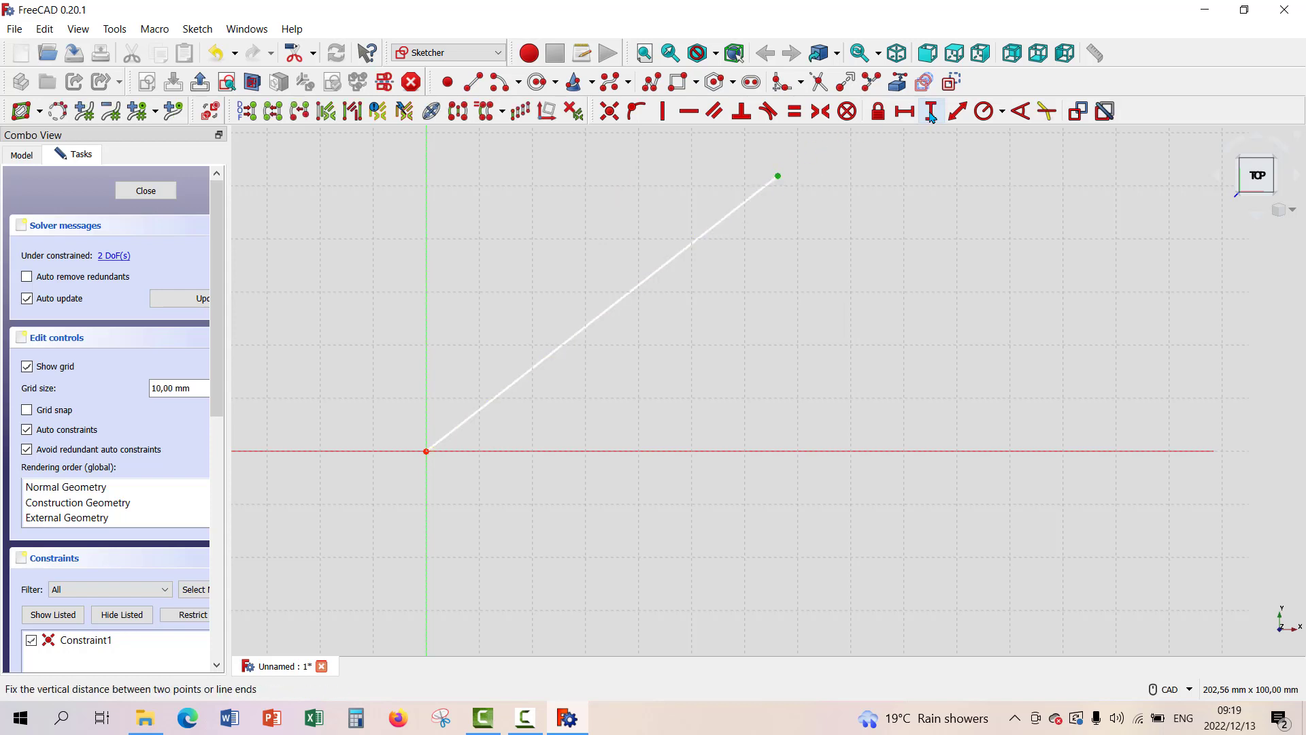
{"action": "left_click", "coordinate": [906, 112]}
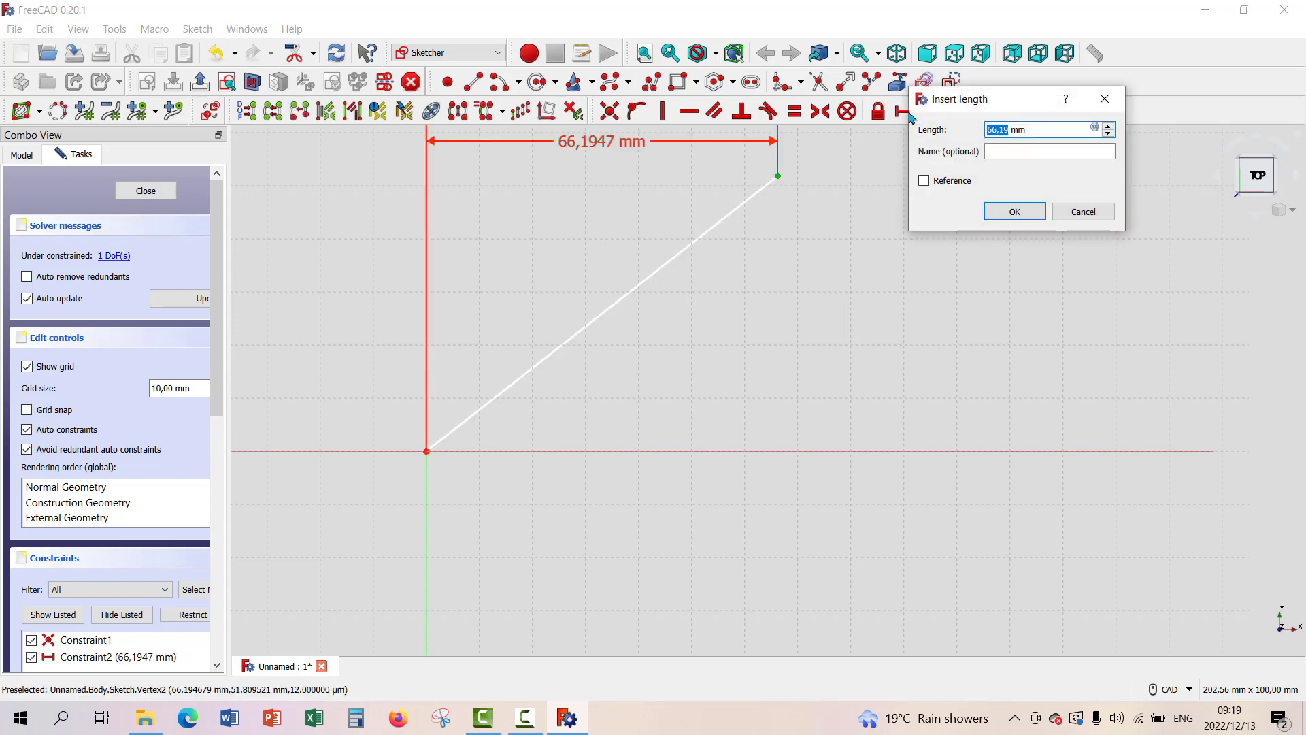
{"action": "type", "text": "60"}
{"action": "key", "text": "Return"}
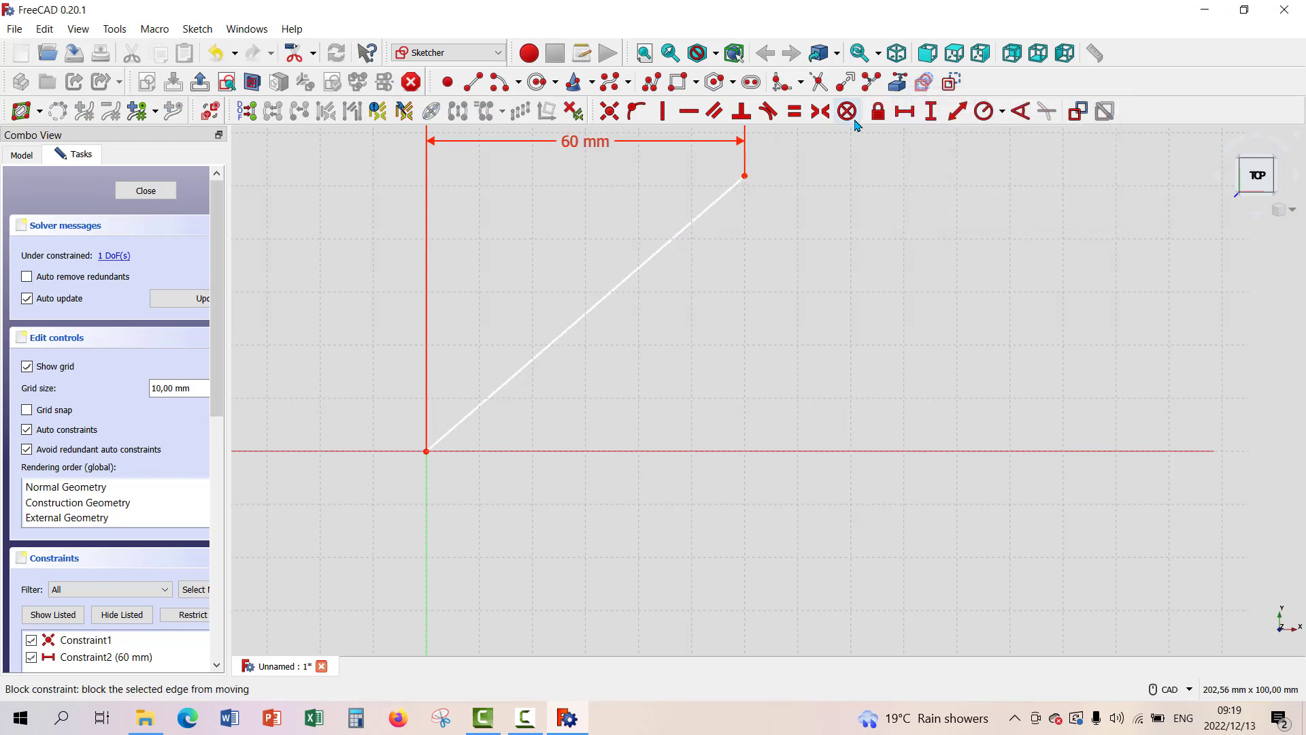
- Constrain the vertical distance from the origin to the line's upper endpoint to 50 mm
{"action": "left_click", "coordinate": [744, 177]}
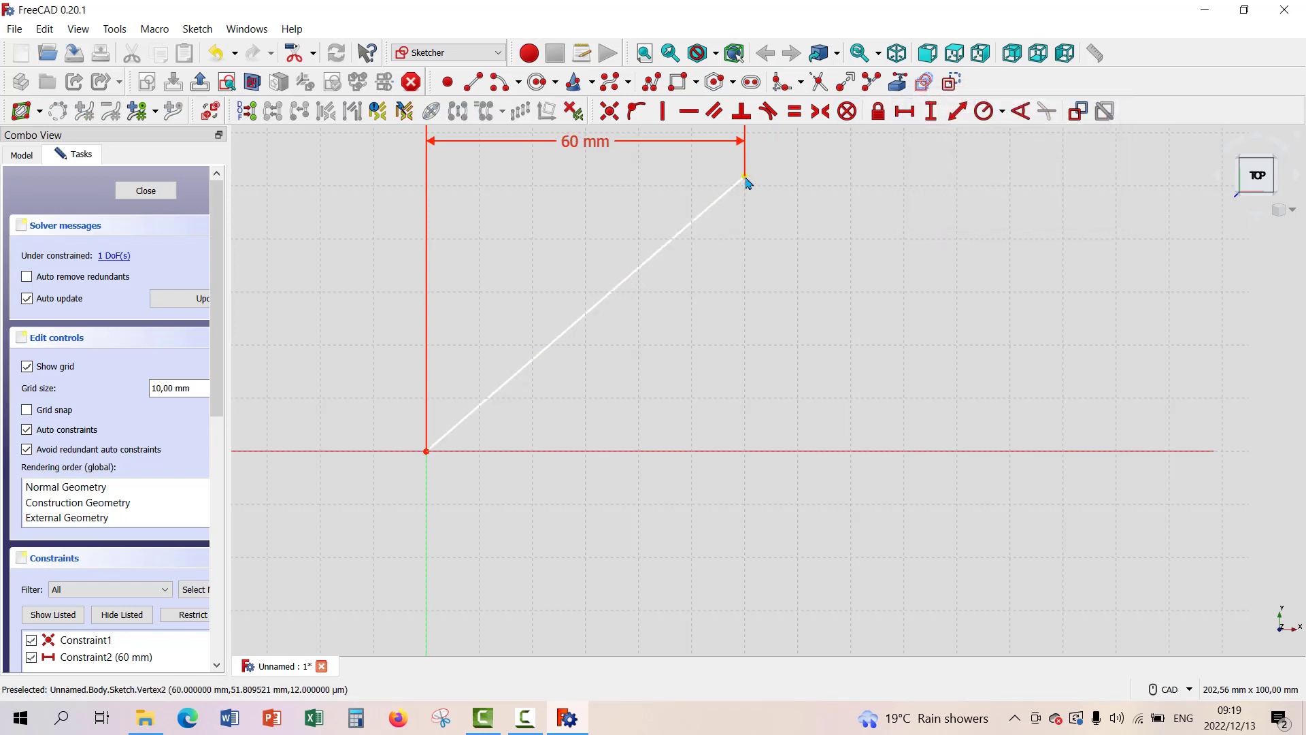
{"action": "left_click", "coordinate": [930, 112]}
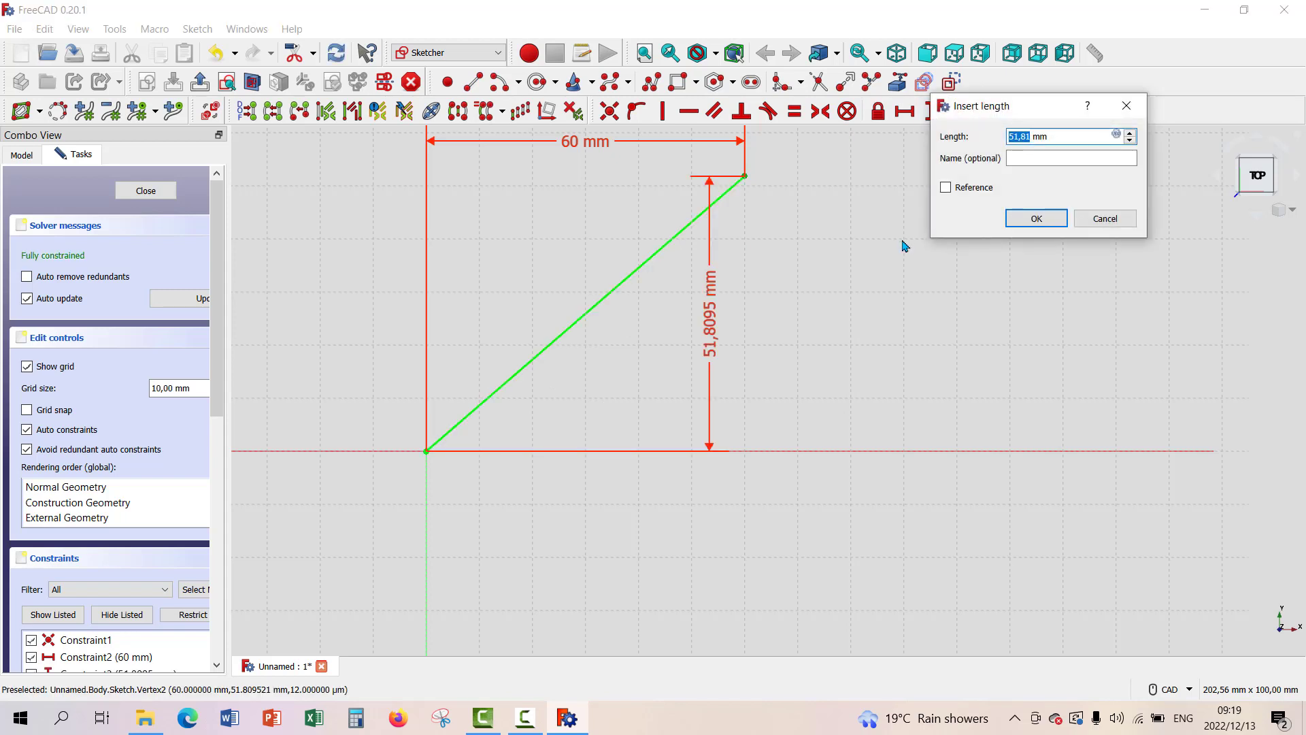
{"action": "type", "text": "50"}
{"action": "key", "text": "Return"}
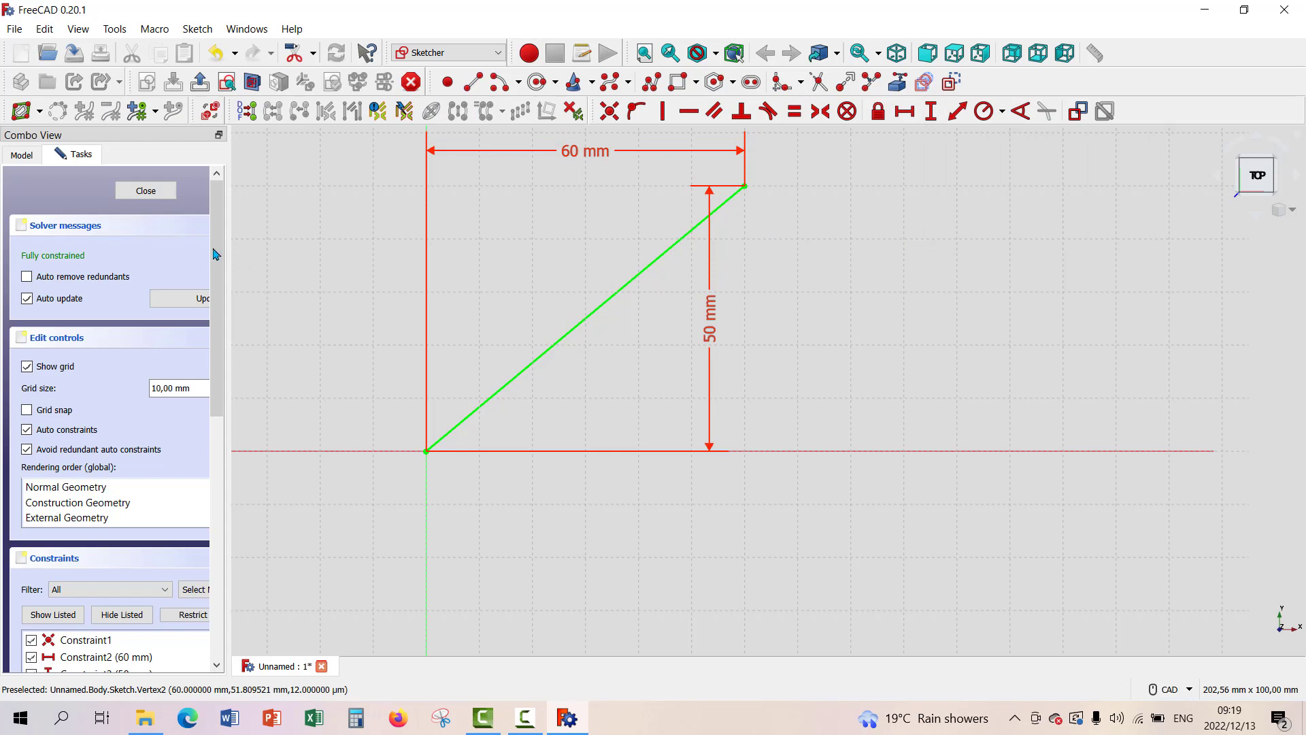